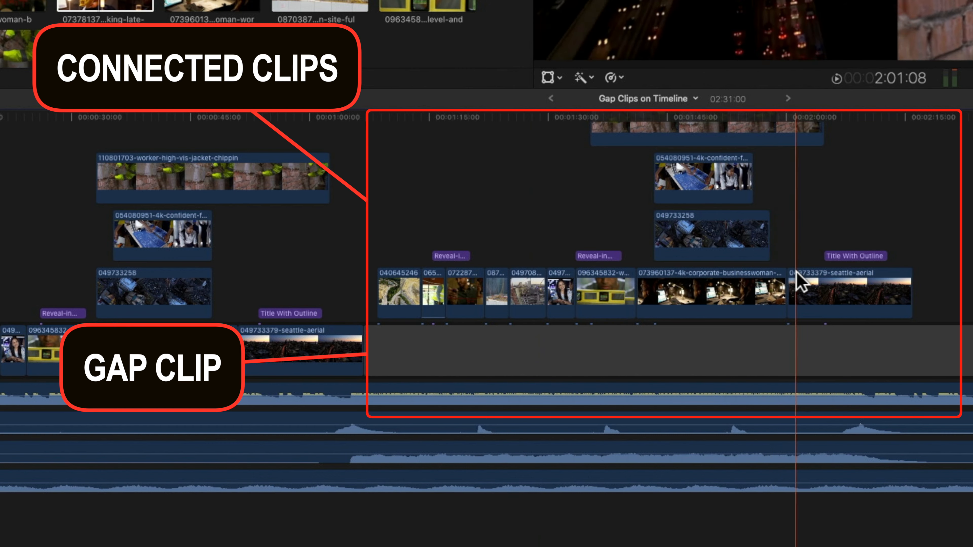
# - Compare the 049733379-seattle-aerial clip connected above the gap clip with its counterpart on the main storyline by selecting each one
pyautogui.moveTo(813, 279); pyautogui.dragTo(850, 304)
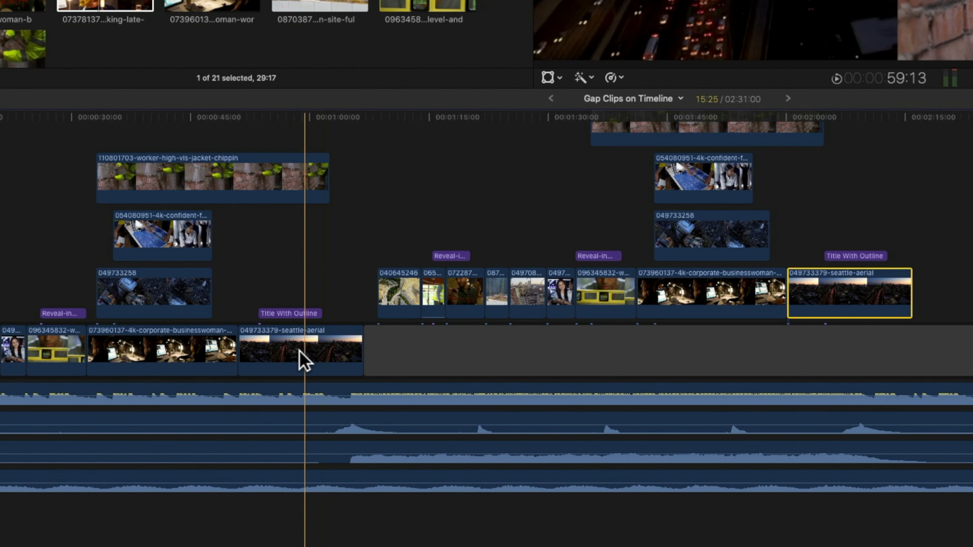
pyautogui.moveTo(301, 360)
pyautogui.mouseDown()
pyautogui.moveTo(322, 358)
pyautogui.moveTo(268, 360)
pyautogui.moveTo(316, 349)
pyautogui.mouseUp()
pyautogui.click(309, 349)
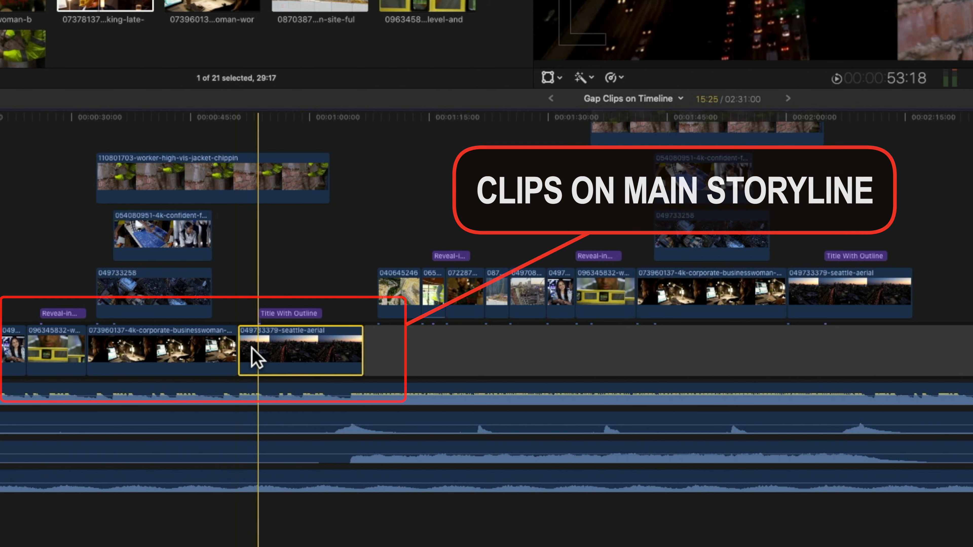
pyautogui.click(448, 217)
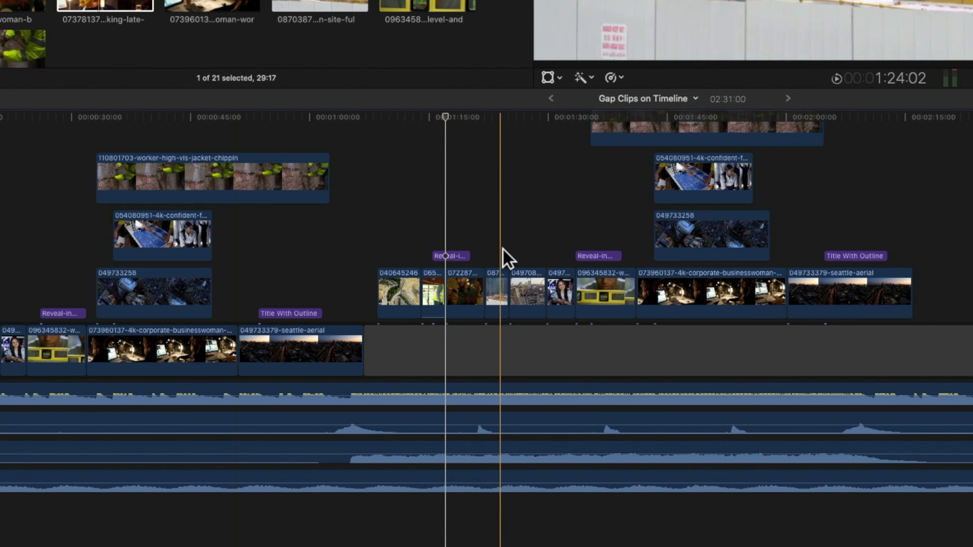
# - Add Cross Dissolve transitions to connected clip 049708425 above the gap clip, allowing the media overlap, and play back that section
pyautogui.click(525, 288)
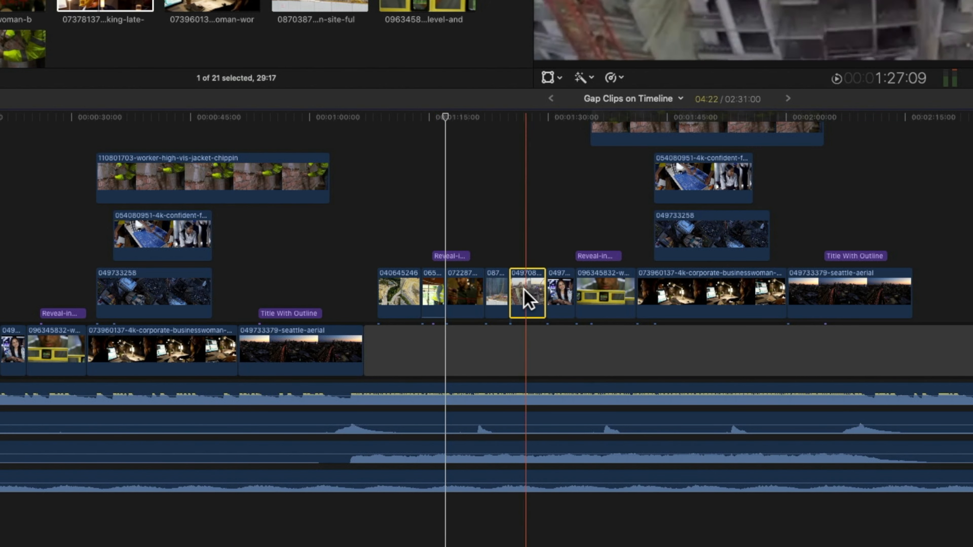
pyautogui.click(513, 291)
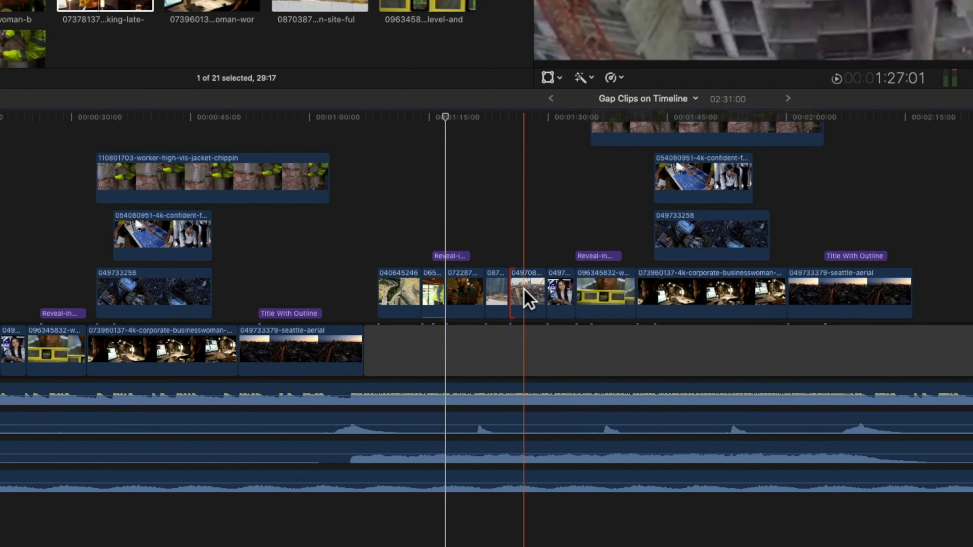
pyautogui.click(524, 291)
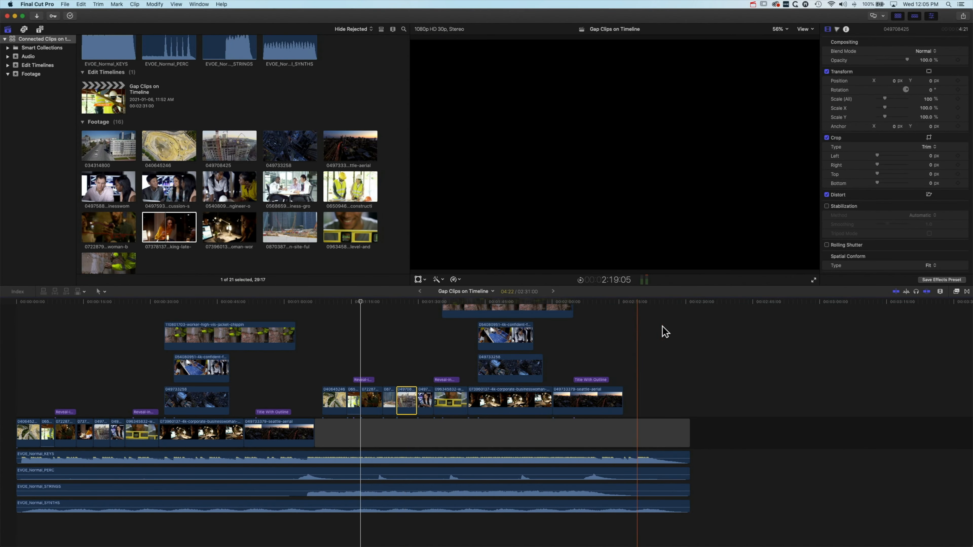
pyautogui.click(967, 292)
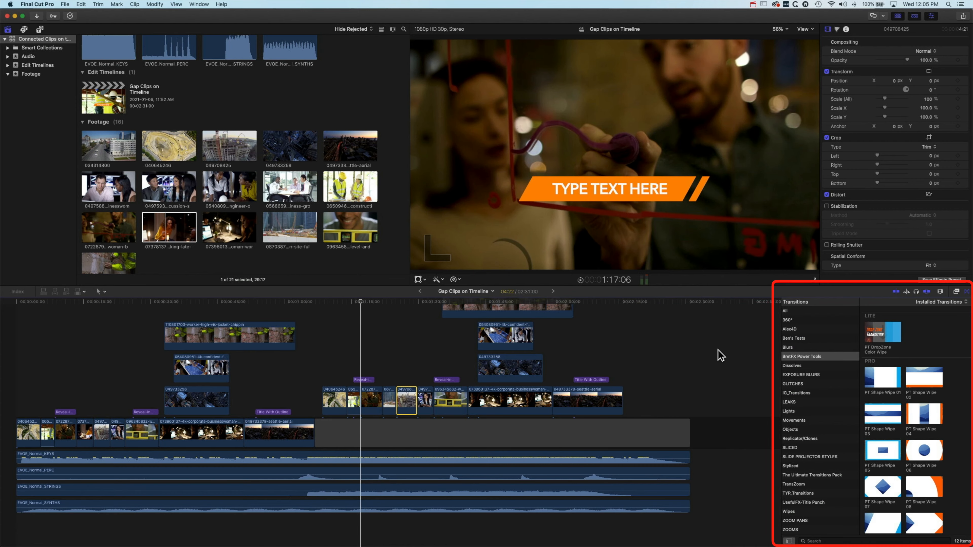
pyautogui.click(803, 367)
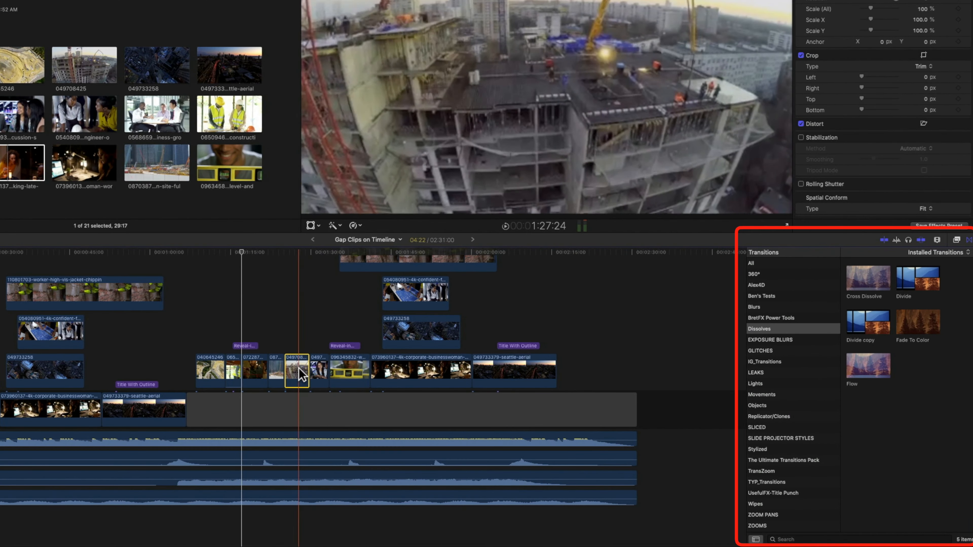
pyautogui.doubleClick(870, 283)
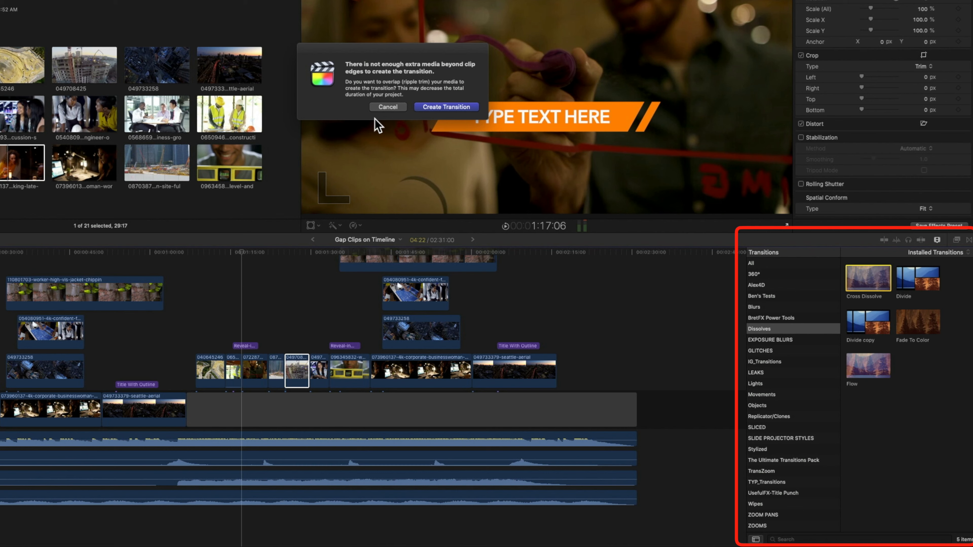
pyautogui.click(446, 108)
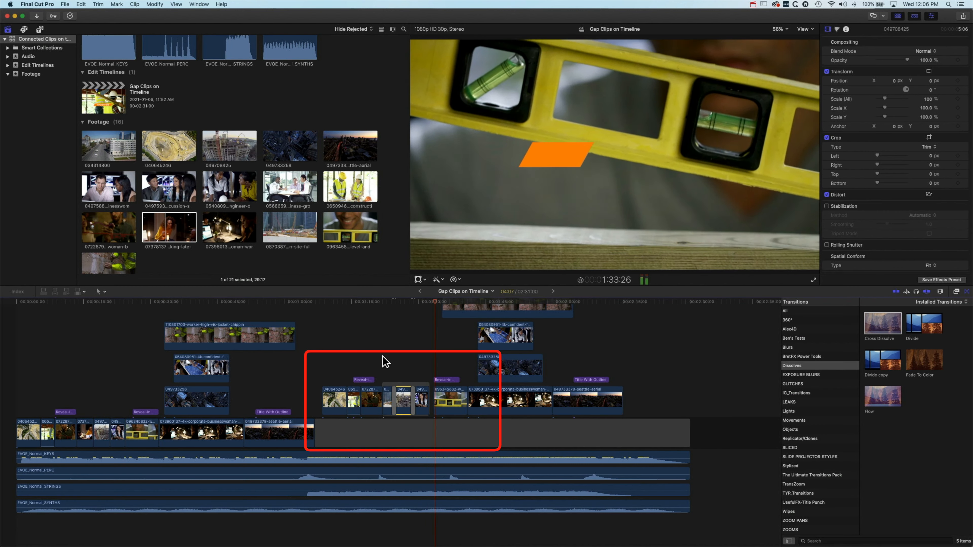
pyautogui.click(424, 303)
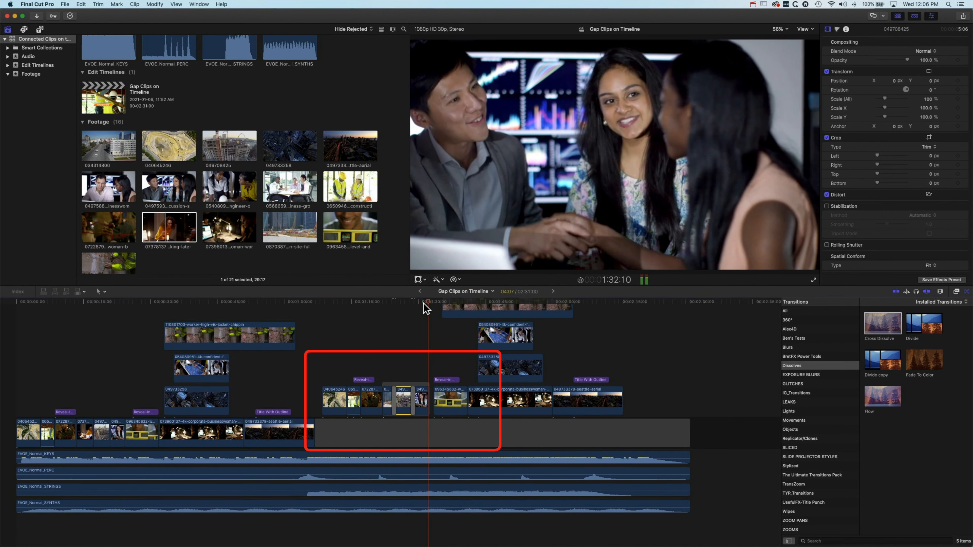
pyautogui.press('space')
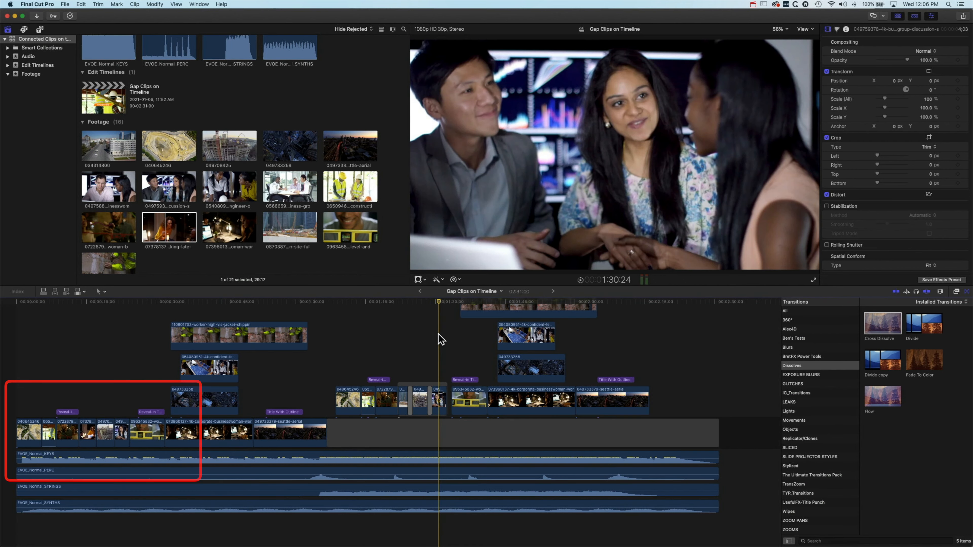
# - Add Cross Dissolve transitions to clip 049708425 on the main storyline, allowing the ripple trim, and play back that section
pyautogui.click(104, 430)
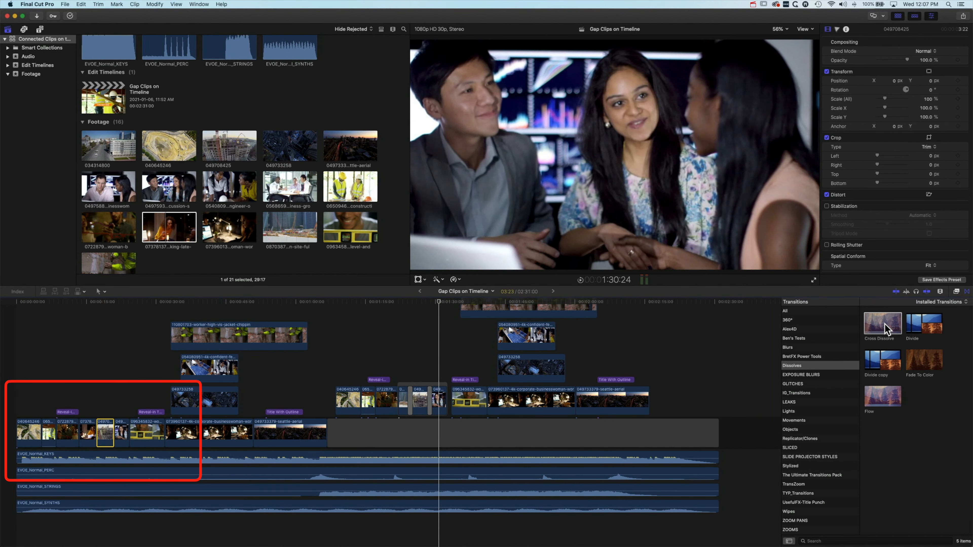
pyautogui.doubleClick(886, 329)
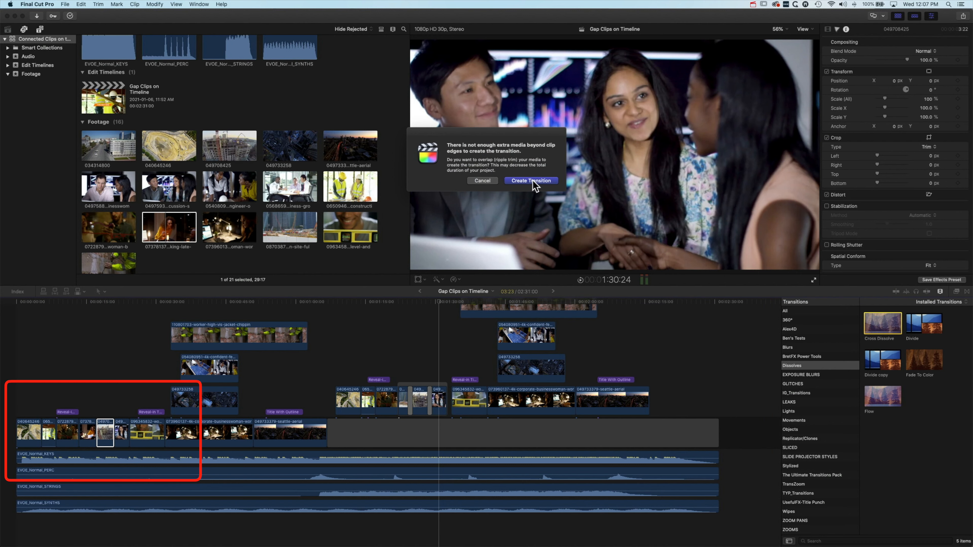
pyautogui.click(532, 180)
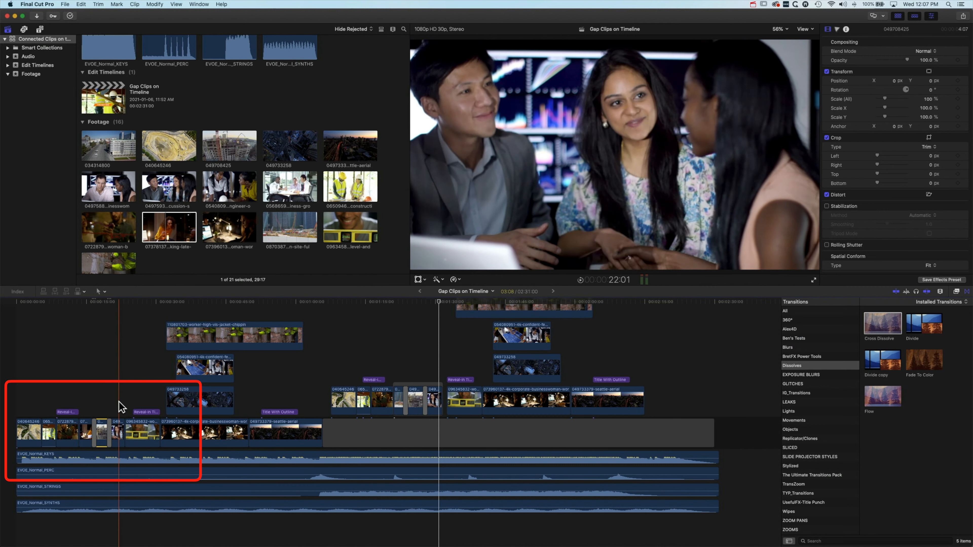
pyautogui.click(118, 402)
pyautogui.press('space')
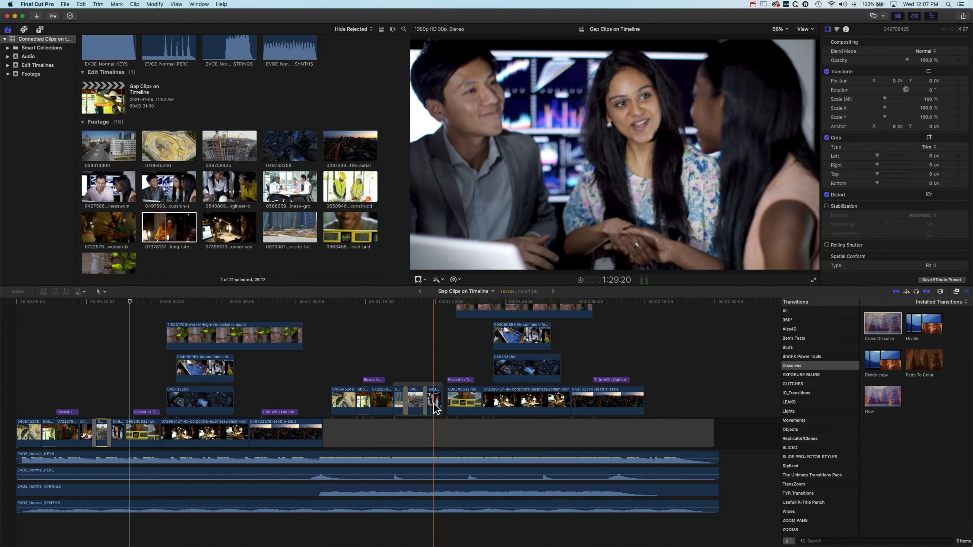
# - Try Cross Dissolve transitions on clip 049708425 in the connected storyline above the gap clip, play them back, and undo them
pyautogui.click(416, 400)
pyautogui.doubleClick(883, 330)
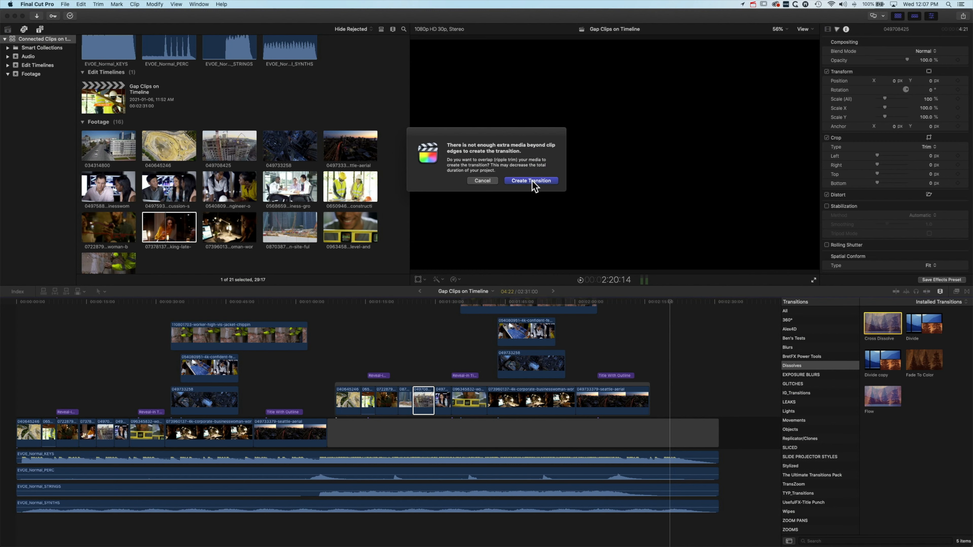
pyautogui.click(534, 182)
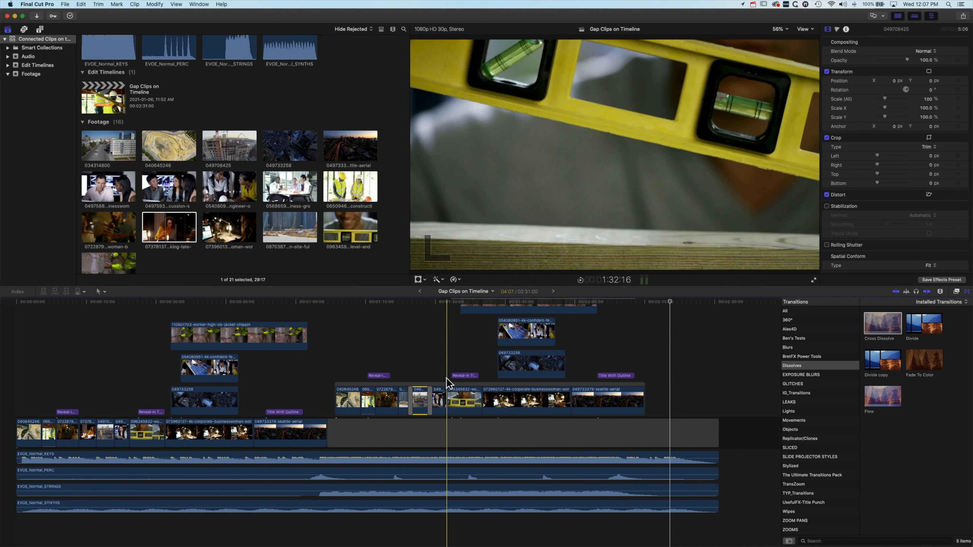
pyautogui.press('space')
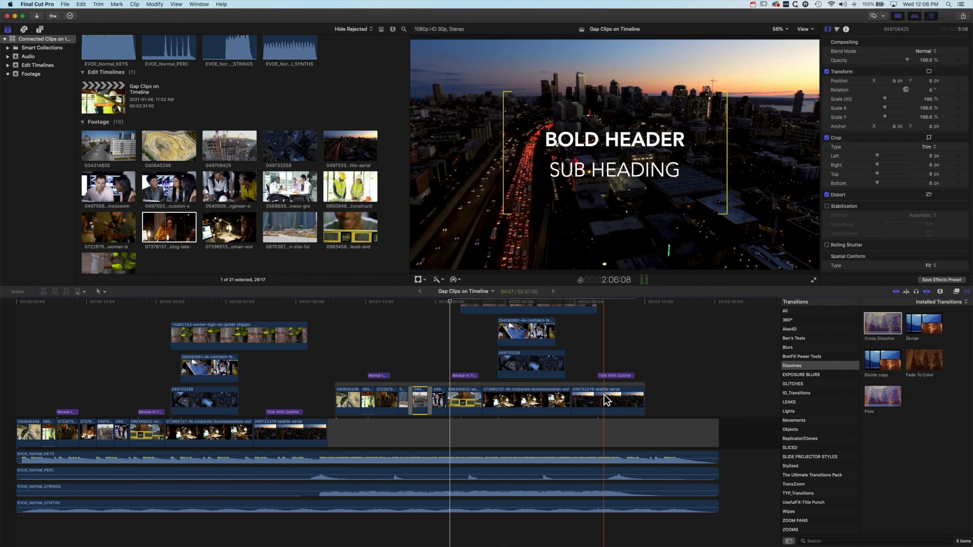
pyautogui.press('super+z')
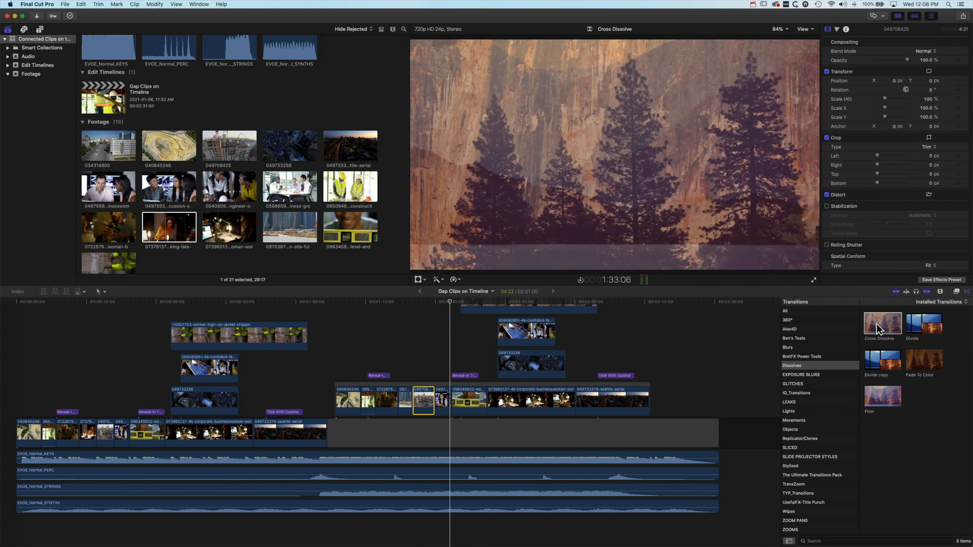
# - Reapply Cross Dissolve to clip 049708425 in the connected storyline and shift the second Reveal-In title and the Title With Outline earlier
pyautogui.doubleClick(879, 324)
pyautogui.click(459, 375)
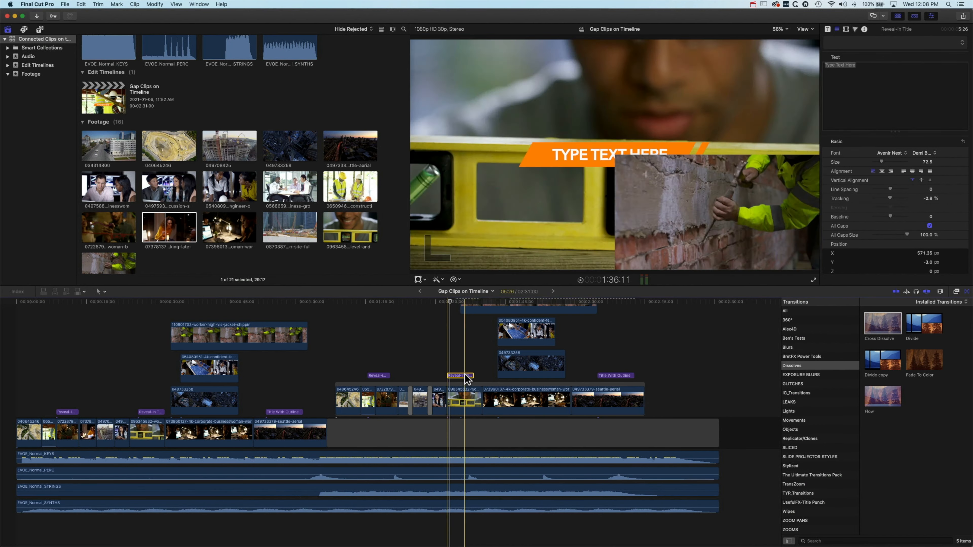
pyautogui.click(602, 374)
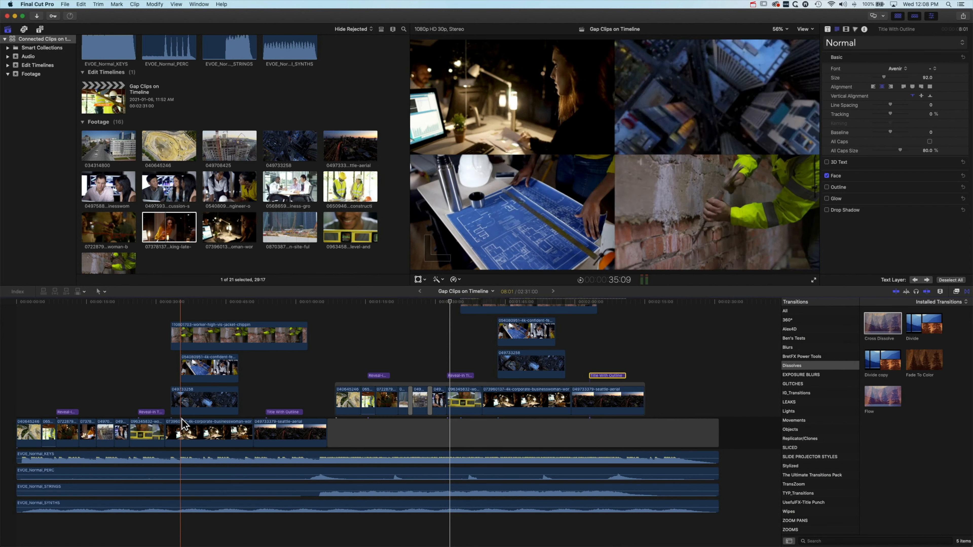
# - Try Cross Dissolve transitions on clip 049708425 on the main storyline with the ripple trim, and undo them
pyautogui.click(106, 435)
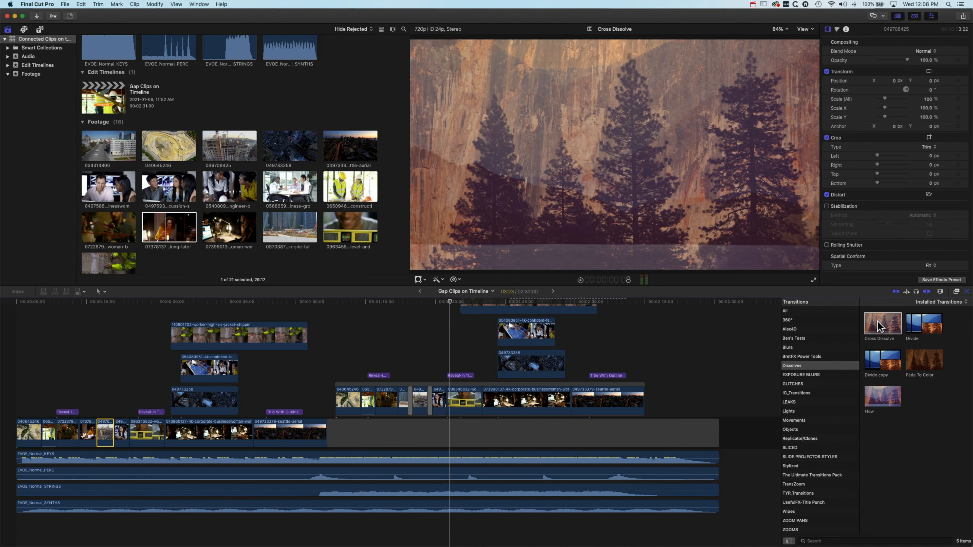
pyautogui.doubleClick(877, 320)
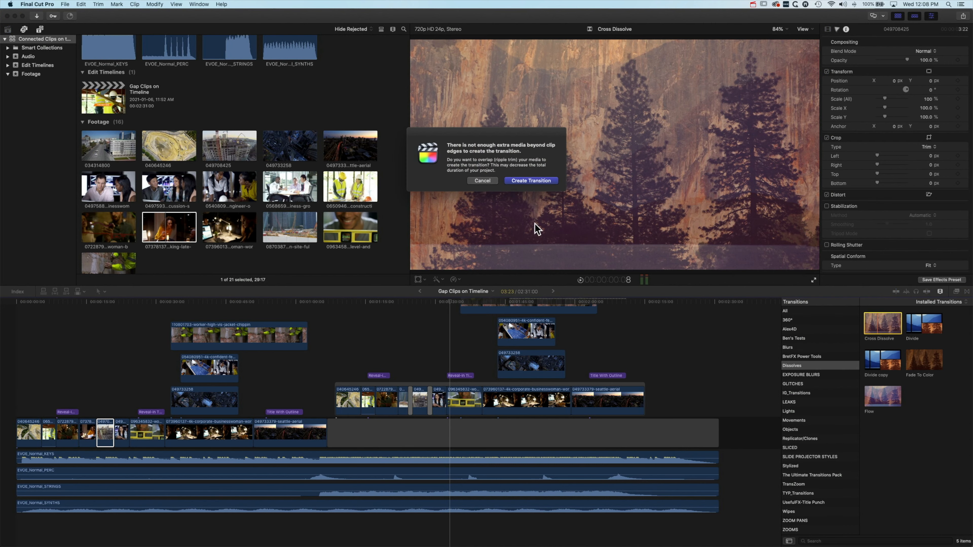
pyautogui.click(540, 184)
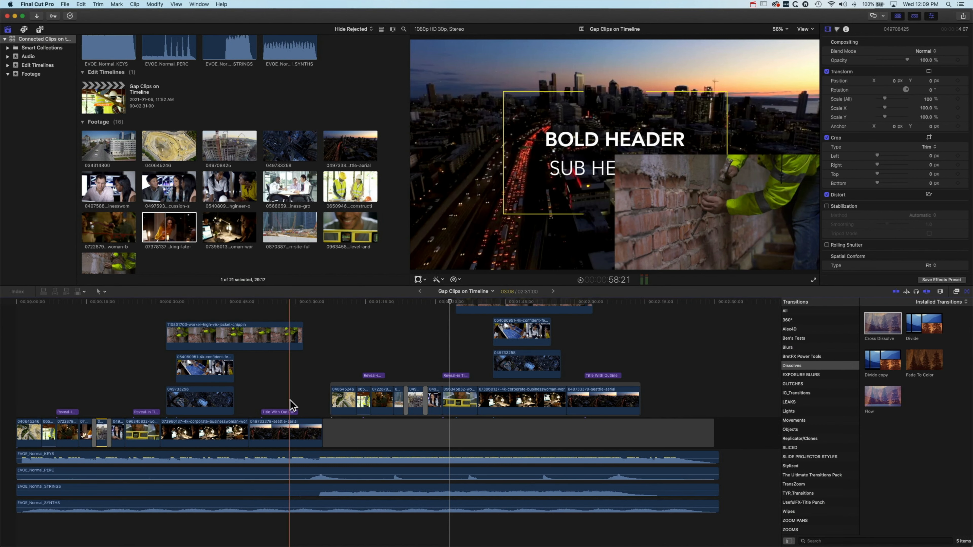
pyautogui.press('super+z')
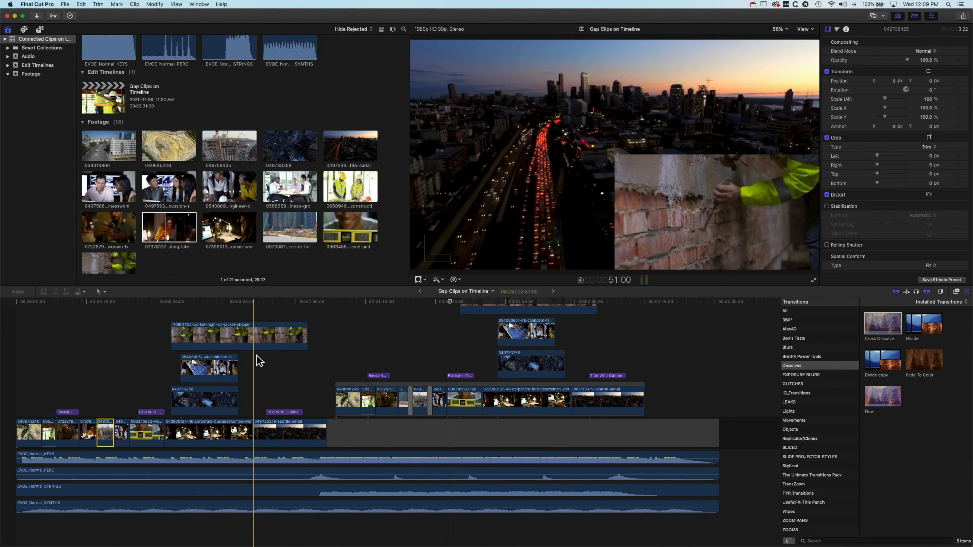
# - Examine the Splitz 2x2 effect settings of each of the four stacked split-screen clips on the first half of the timeline
pyautogui.click(209, 303)
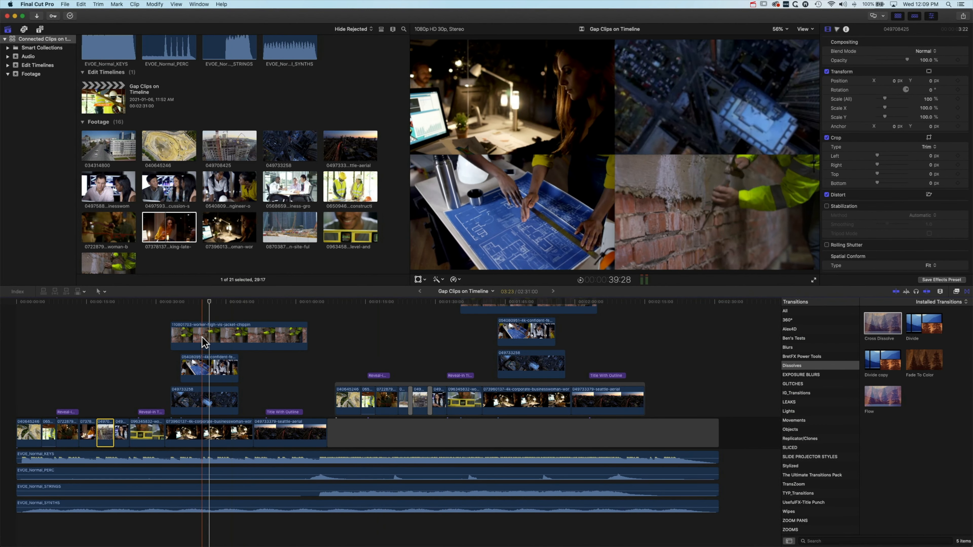
pyautogui.click(202, 336)
pyautogui.click(203, 368)
pyautogui.click(201, 400)
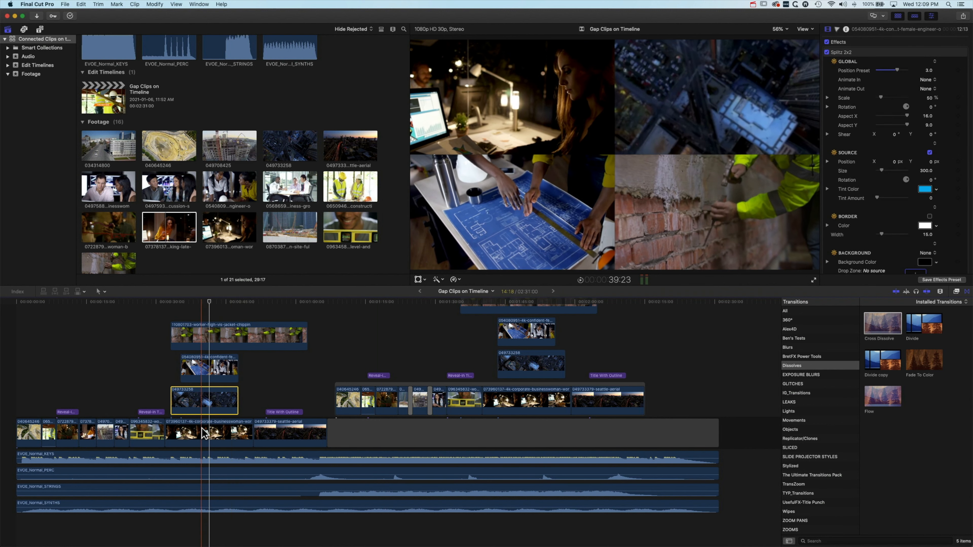
pyautogui.click(200, 432)
pyautogui.click(200, 399)
pyautogui.click(201, 372)
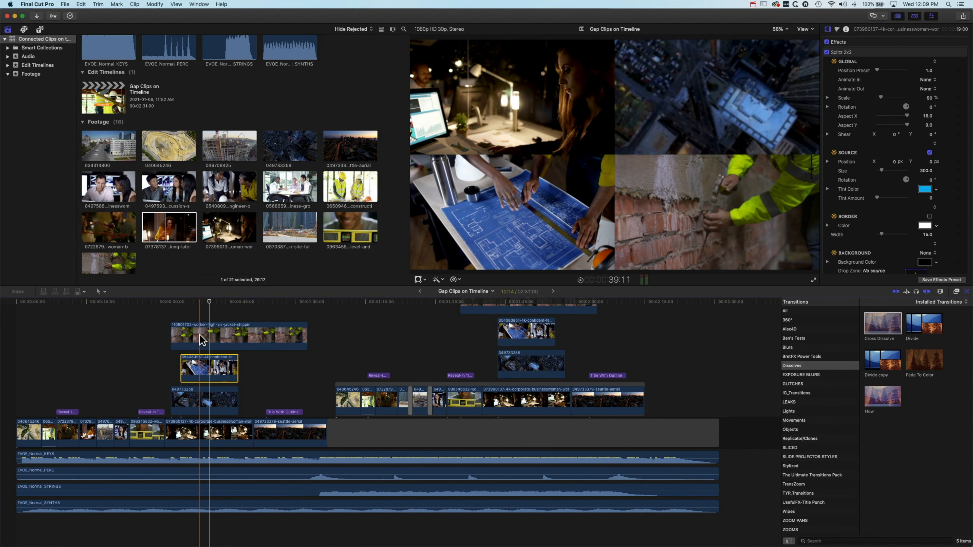
pyautogui.press('super+Up')
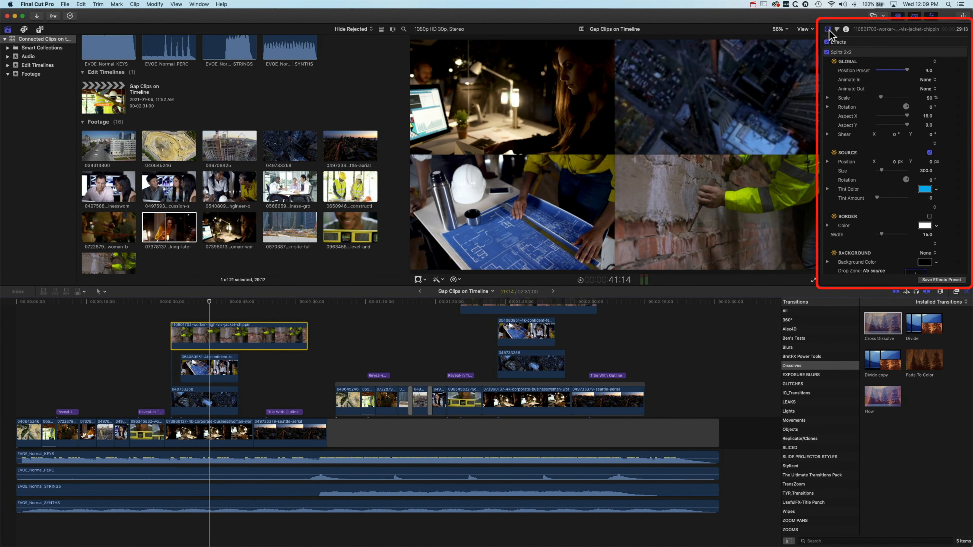
pyautogui.click(863, 54)
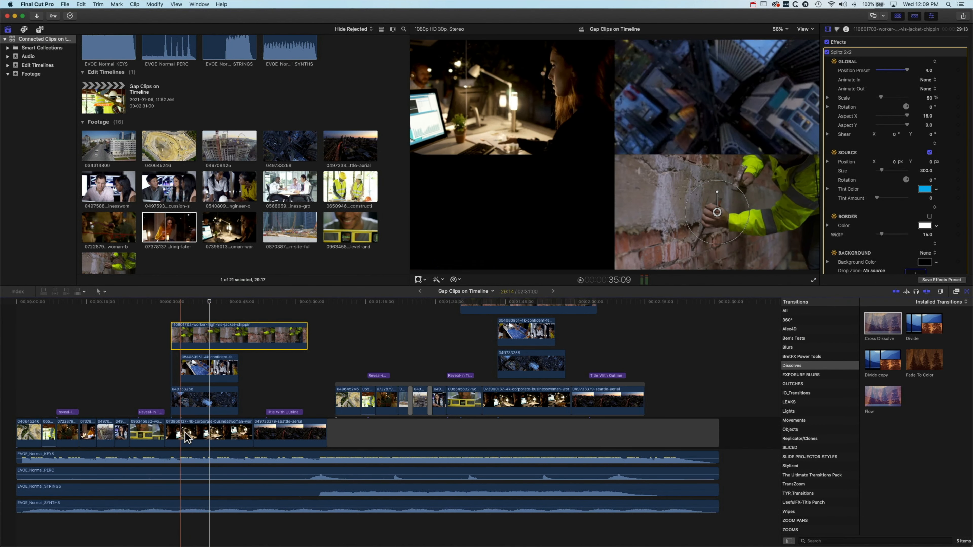
# - Trim the starts of the first split-screen stack's clips, including the main storyline businesswoman clip, to line up with clip 054080951
pyautogui.moveTo(173, 339); pyautogui.dragTo(182, 430)
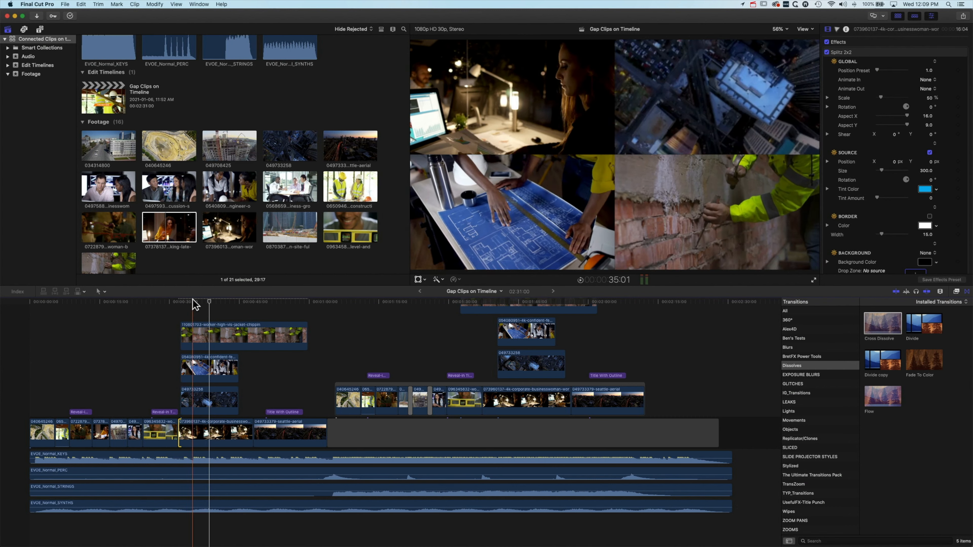
pyautogui.click(182, 305)
pyautogui.click(183, 436)
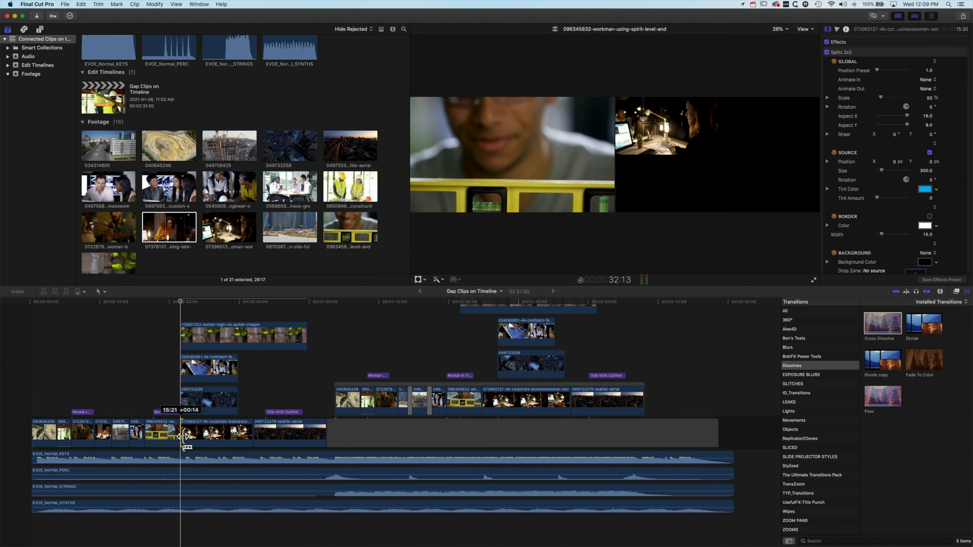
# - Trim the ends of the four clips in the first split-screen stack so they all finish at the same point
pyautogui.moveTo(307, 335); pyautogui.dragTo(229, 370)
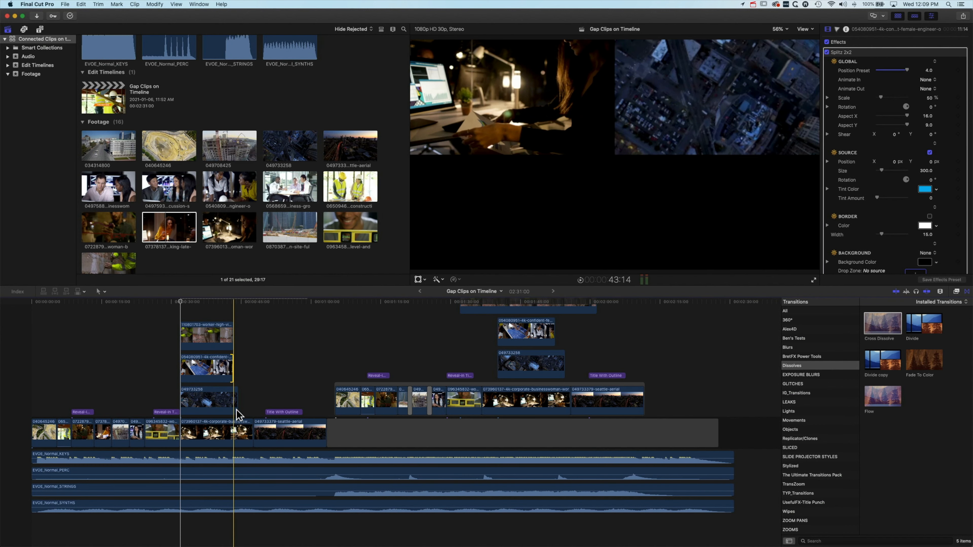
pyautogui.moveTo(237, 403); pyautogui.dragTo(232, 433)
pyautogui.click(202, 431)
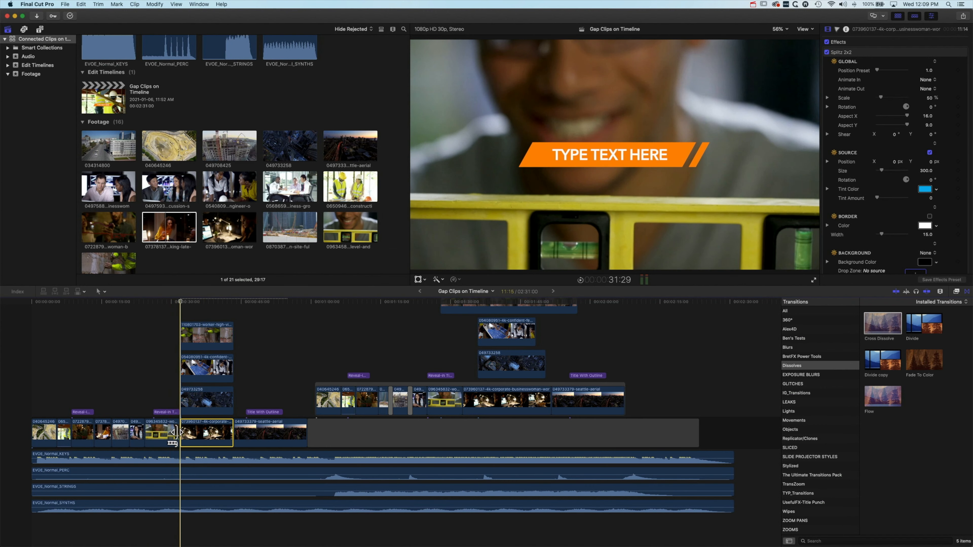
# - Extend the end of the main storyline spirit-level clip to 8:24 and play the cut into the first split-screen stack
pyautogui.moveTo(180, 433)
pyautogui.mouseDown()
pyautogui.moveTo(207, 432)
pyautogui.moveTo(184, 432)
pyautogui.mouseUp()
pyautogui.click(206, 302)
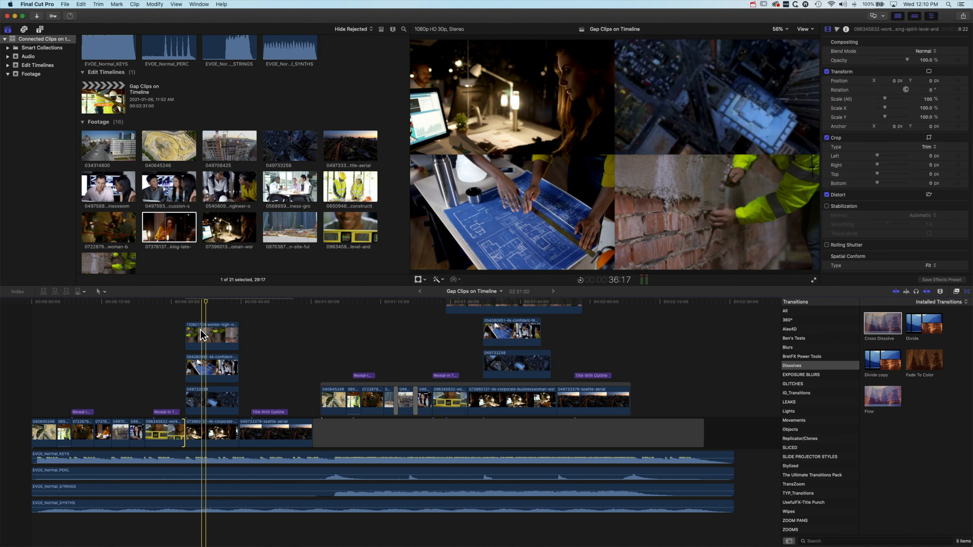
pyautogui.moveTo(183, 426); pyautogui.dragTo(184, 426)
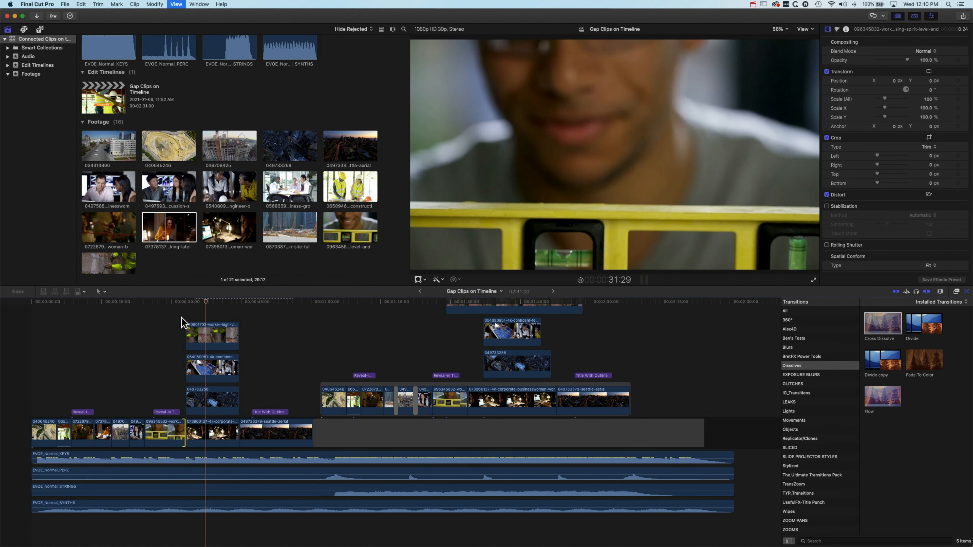
pyautogui.press('space')
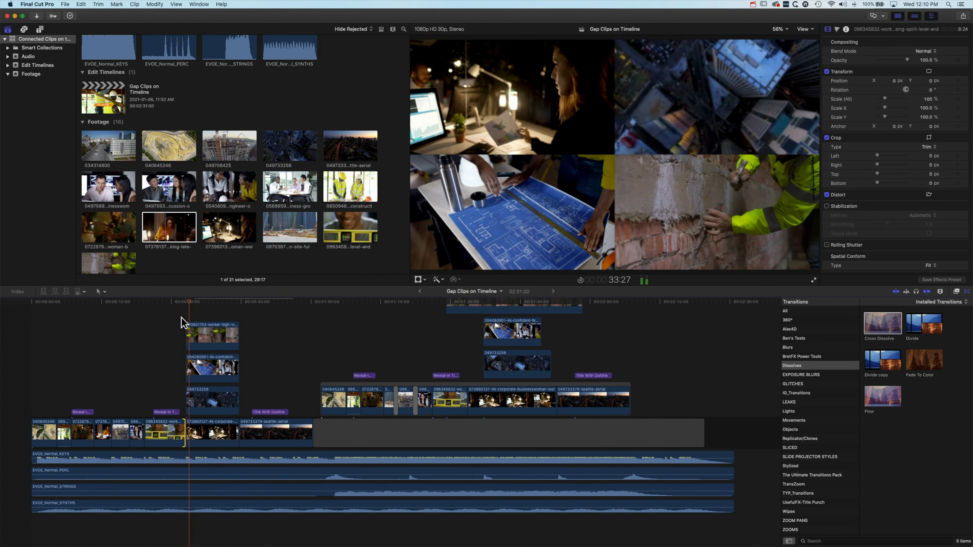
# - Lengthen the main storyline spirit-level clip to 8:29 at its end, and play back the cut into the split screen
pyautogui.press('super+equal')
pyautogui.press('super+equal')
pyautogui.press('super+equal')
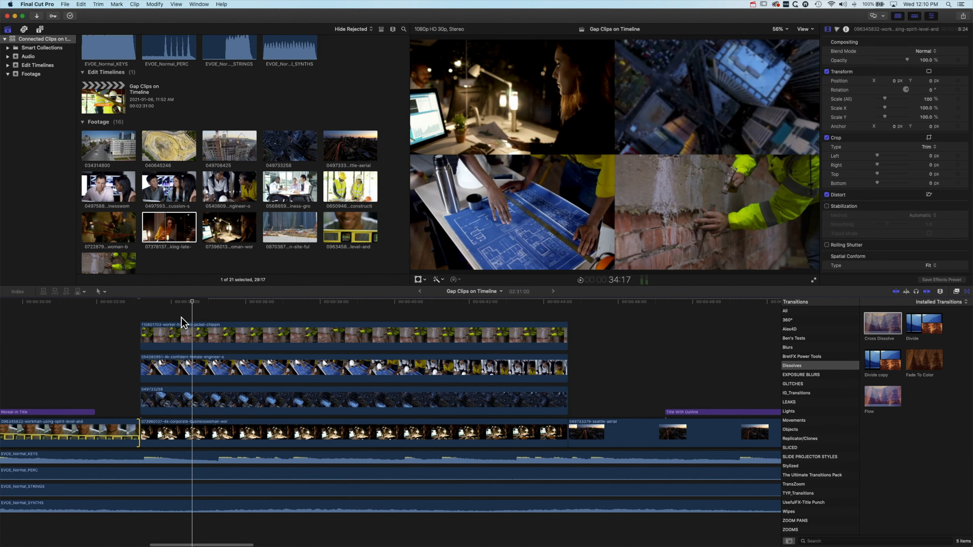
pyautogui.moveTo(139, 425); pyautogui.dragTo(145, 425)
pyautogui.click(111, 302)
pyautogui.press('space')
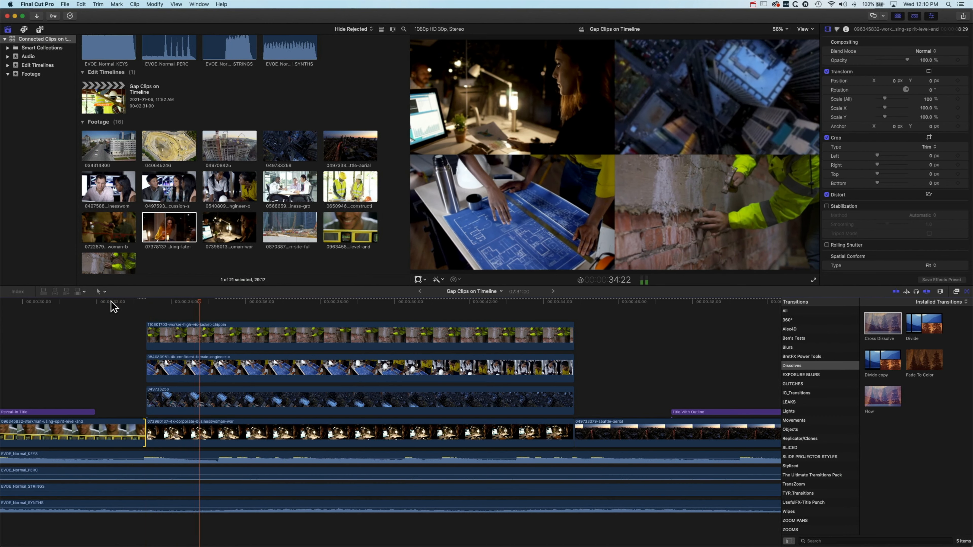
pyautogui.press('space')
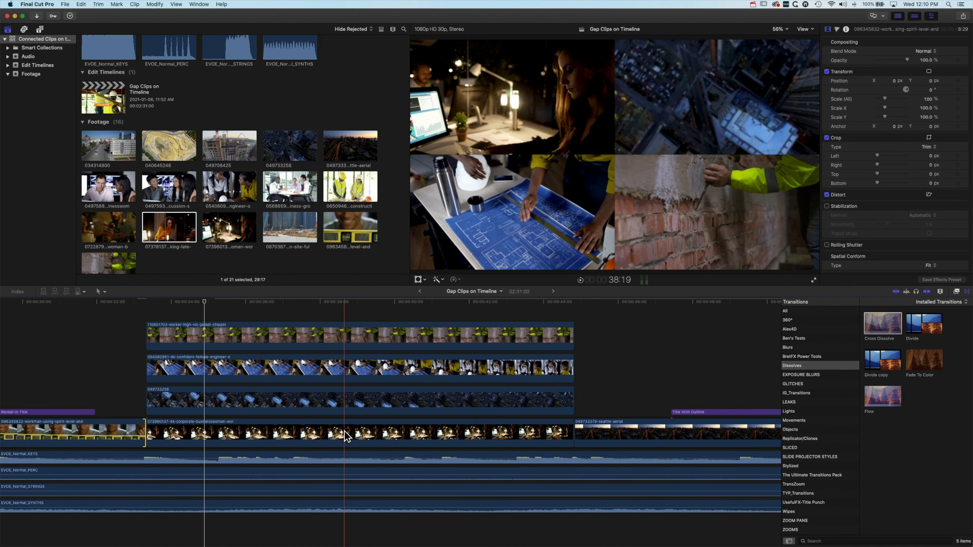
# - In the second split-screen stack, trim the worker clip's start to match clip 054080951, and shorten the connected storyline's businesswoman clip from its start to 16:11
pyautogui.press('super+minus')
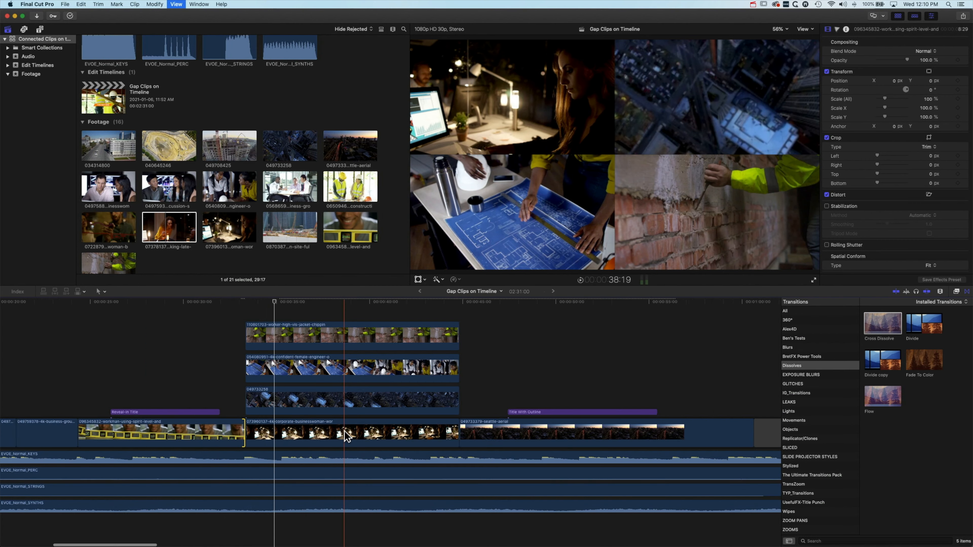
pyautogui.press('super+minus')
pyautogui.hscroll(5, 344, 431)
pyautogui.hscroll(10, 344, 431)
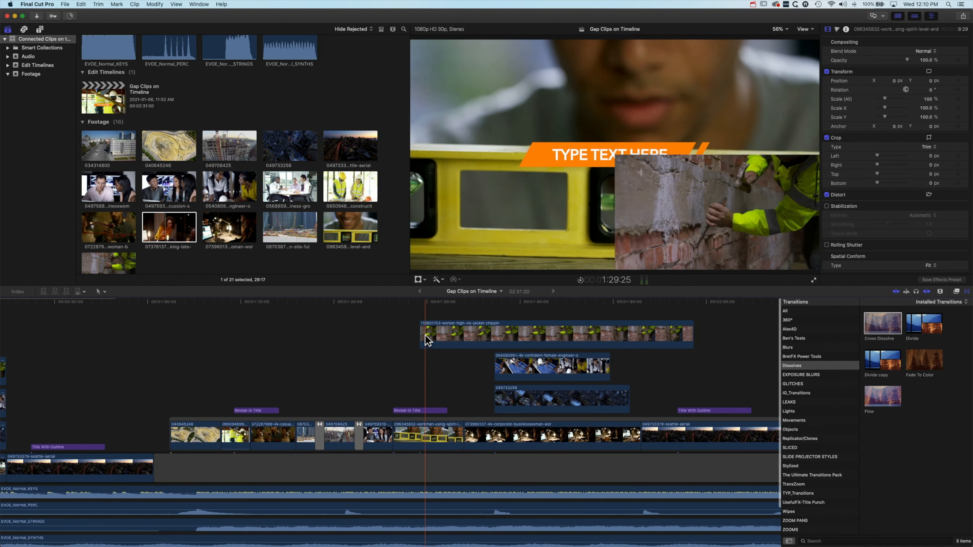
pyautogui.moveTo(420, 336); pyautogui.dragTo(501, 345)
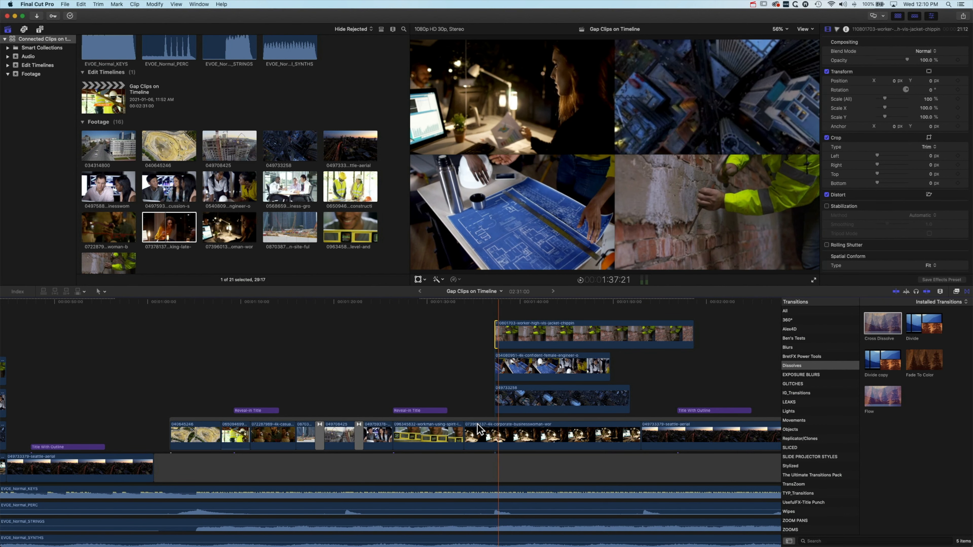
pyautogui.moveTo(464, 433); pyautogui.dragTo(495, 419)
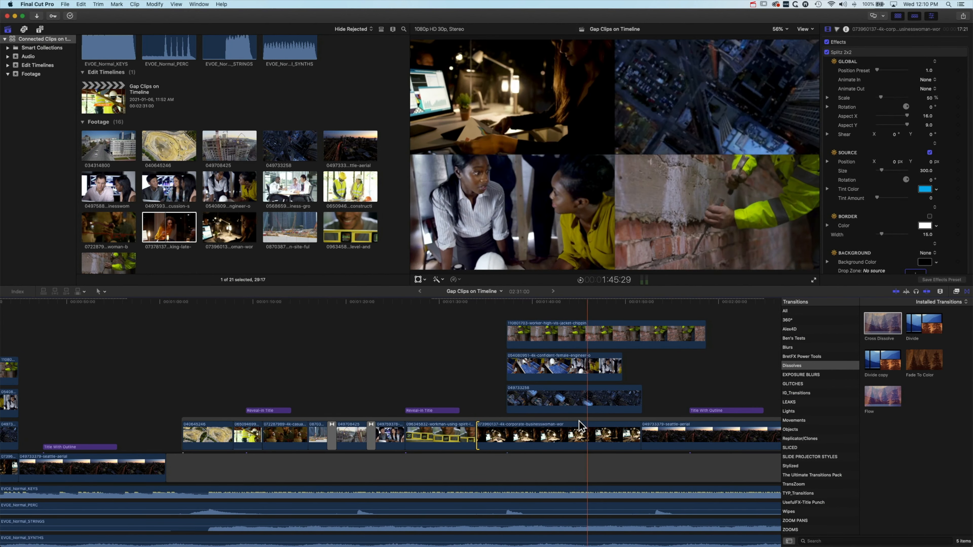
pyautogui.moveTo(477, 434)
pyautogui.mouseDown()
pyautogui.moveTo(492, 434)
pyautogui.moveTo(465, 435)
pyautogui.moveTo(489, 435)
pyautogui.mouseUp()
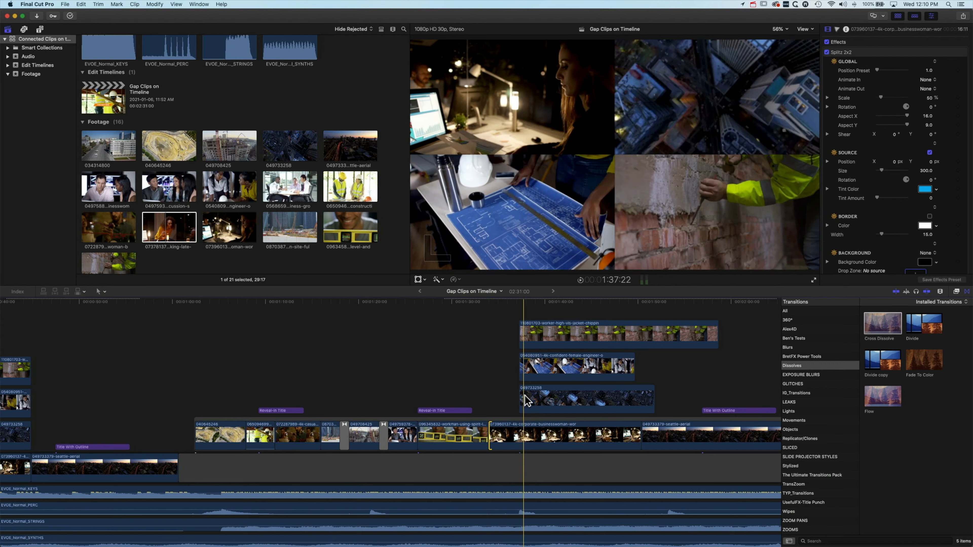
# - Trim more off the start of the connected storyline's businesswoman clip and move the three clips stacked above it to begin at the same point
pyautogui.click(557, 401)
pyautogui.moveTo(556, 401); pyautogui.dragTo(513, 401)
pyautogui.moveTo(490, 436); pyautogui.dragTo(508, 436)
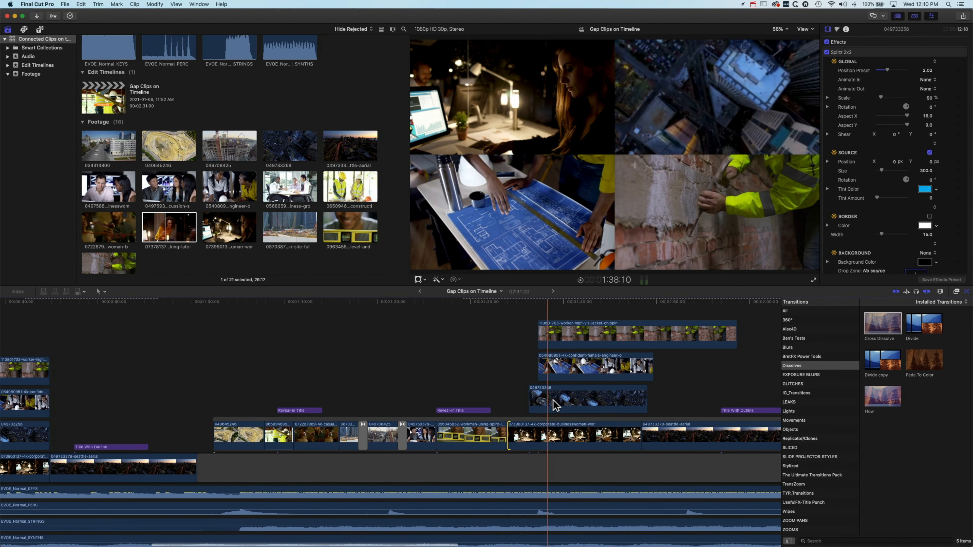
pyautogui.moveTo(554, 401); pyautogui.dragTo(535, 405)
pyautogui.moveTo(576, 374); pyautogui.dragTo(546, 373)
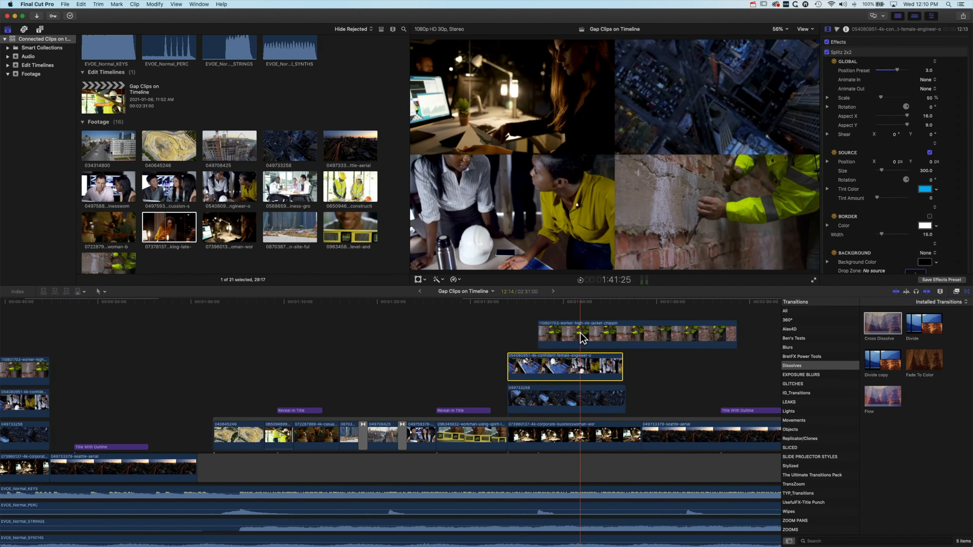
pyautogui.moveTo(583, 338); pyautogui.dragTo(556, 339)
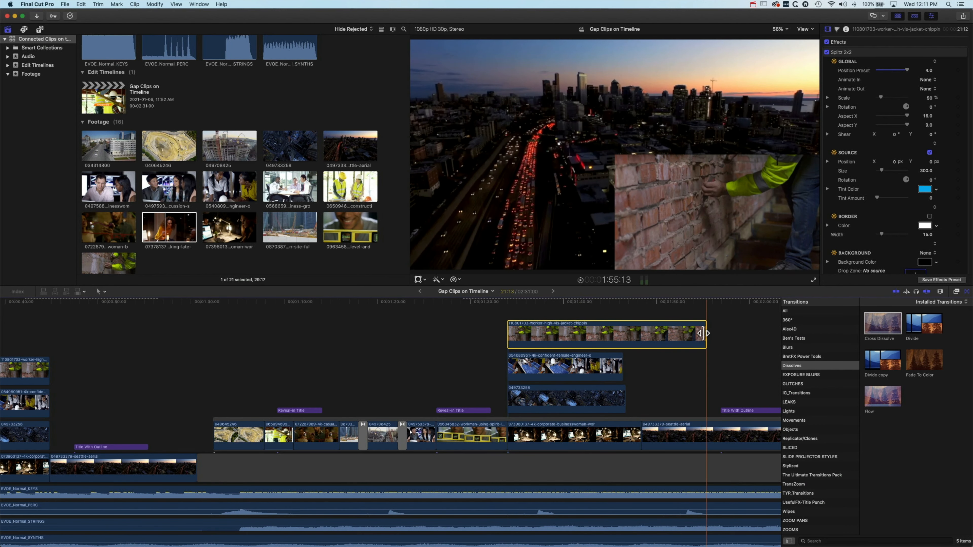
# - Trim the ends of the four second-stack clips to finish together, and check the first split-screen frame against the frame before it
pyautogui.moveTo(704, 338); pyautogui.dragTo(611, 391)
pyautogui.moveTo(634, 431); pyautogui.dragTo(611, 427)
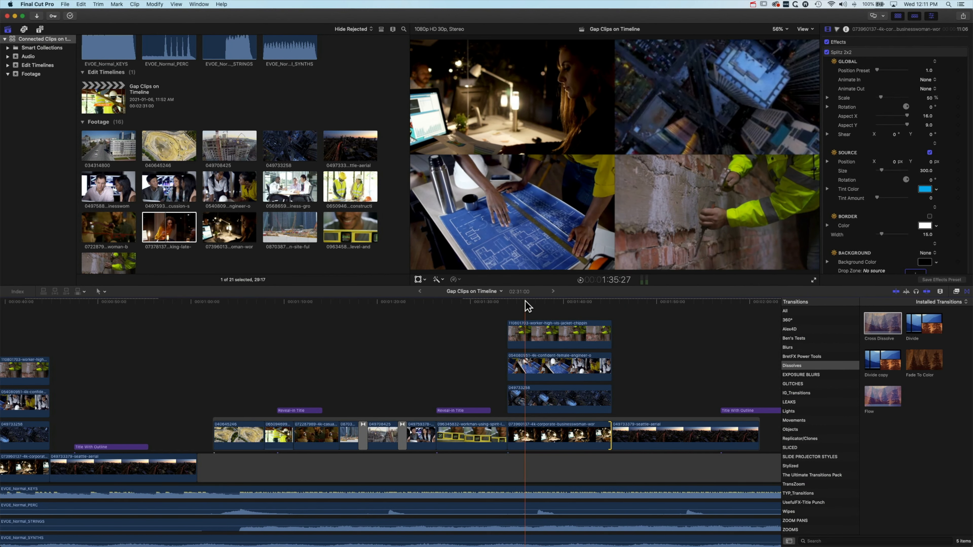
pyautogui.click(523, 303)
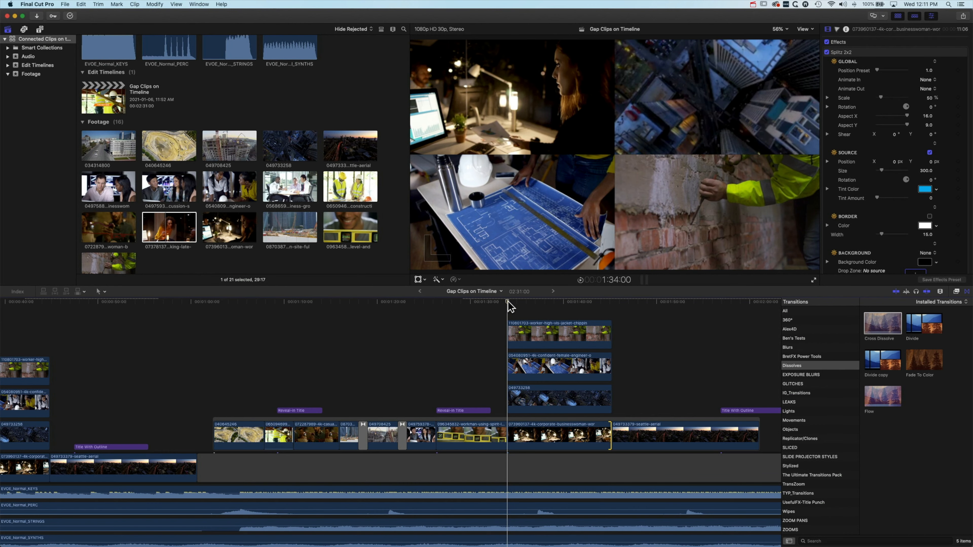
pyautogui.hotkey('shift', '/')
pyautogui.press('Left')
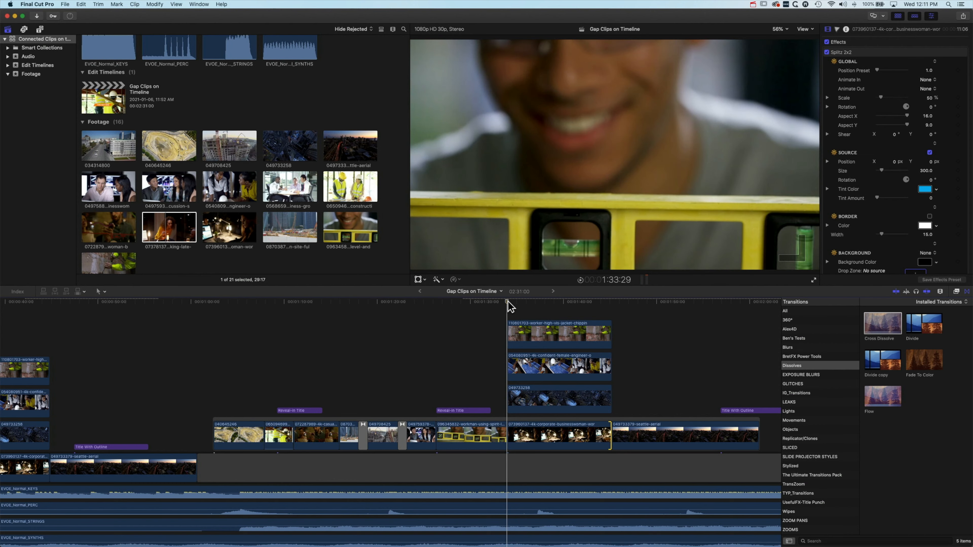
# - Extend the group discussion clip's end in the connected storyline, and realign the Reveal-in Title and three stacked clips with their storyline clips
pyautogui.click(492, 304)
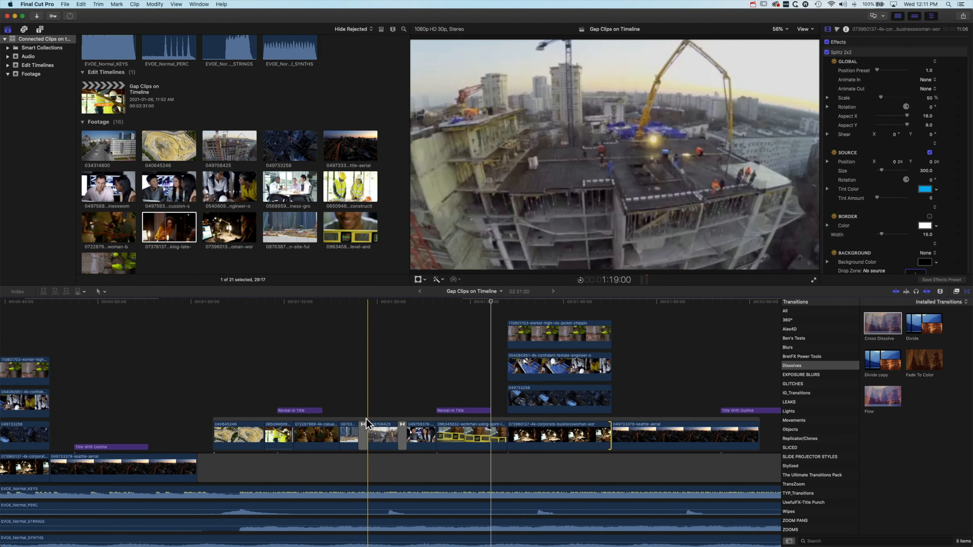
pyautogui.moveTo(435, 431)
pyautogui.mouseDown()
pyautogui.moveTo(453, 428)
pyautogui.moveTo(435, 432)
pyautogui.mouseUp()
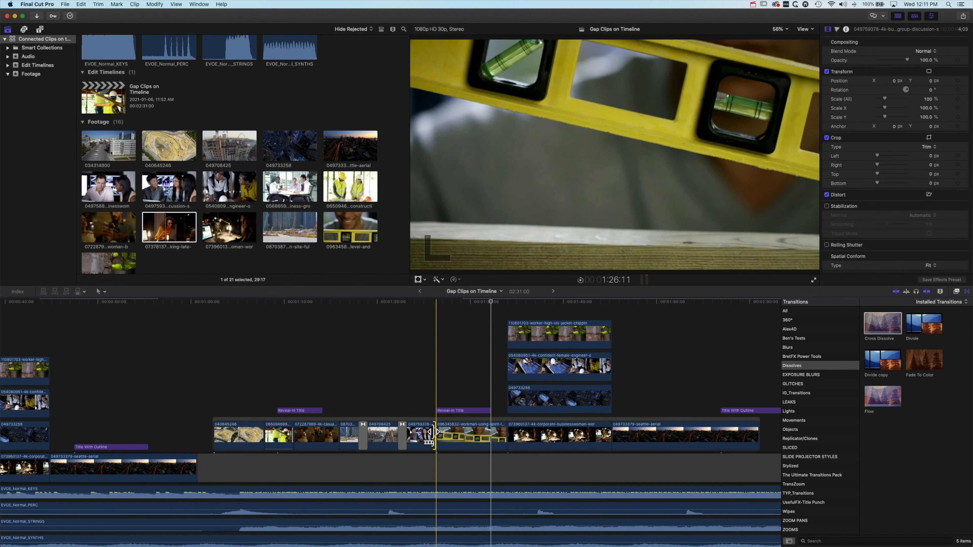
pyautogui.moveTo(435, 432); pyautogui.dragTo(483, 411)
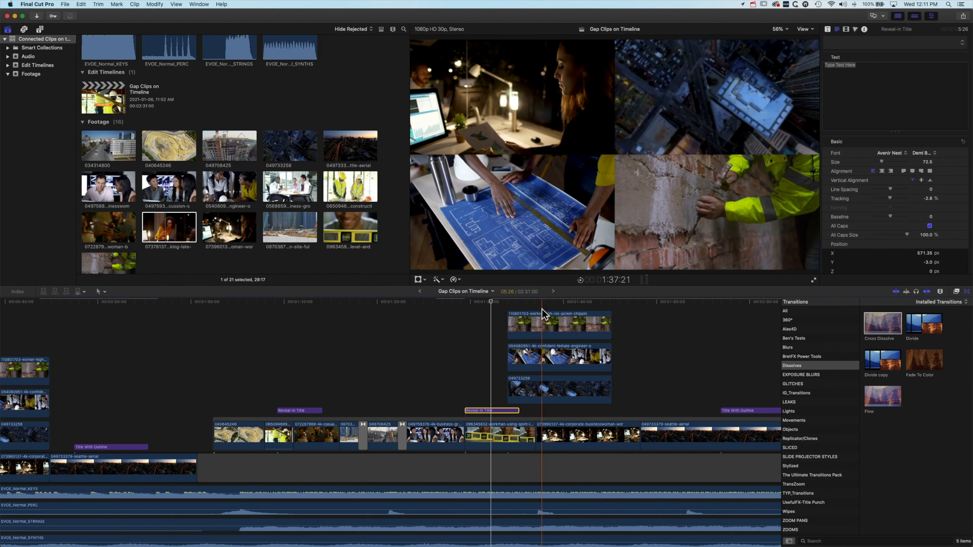
pyautogui.moveTo(542, 309); pyautogui.dragTo(574, 390)
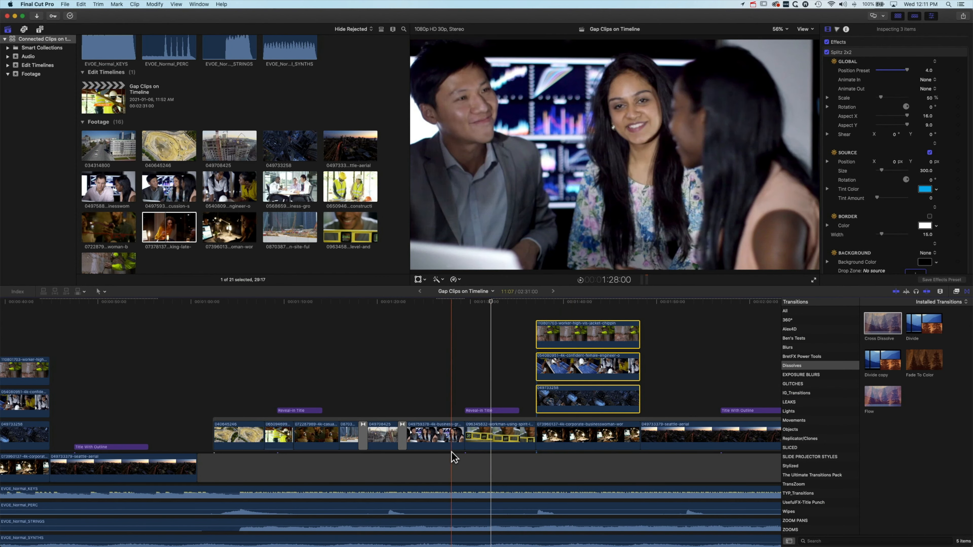
# - Shorten clip 049708425 on the main storyline to 2:02 by trimming its end
pyautogui.press('super+minus')
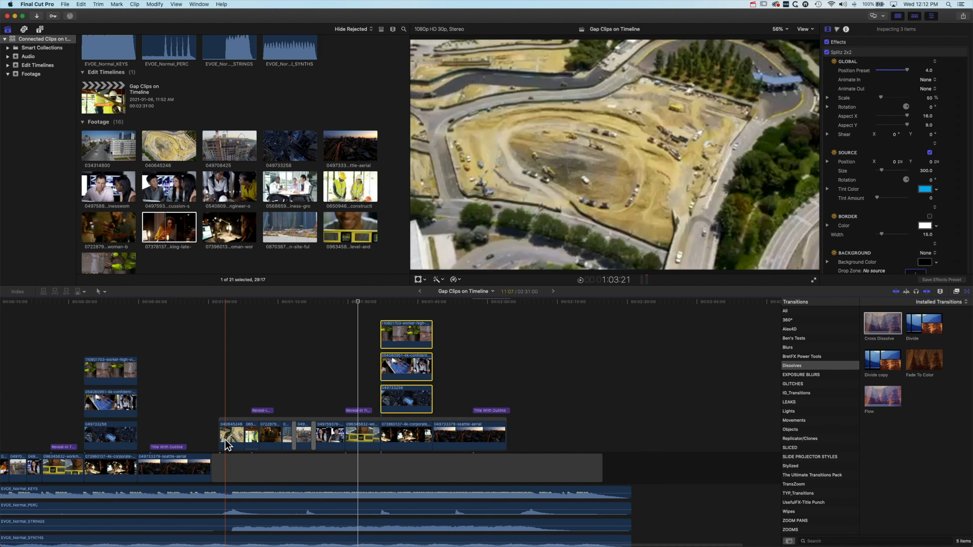
pyautogui.hscroll(-5, 225, 439)
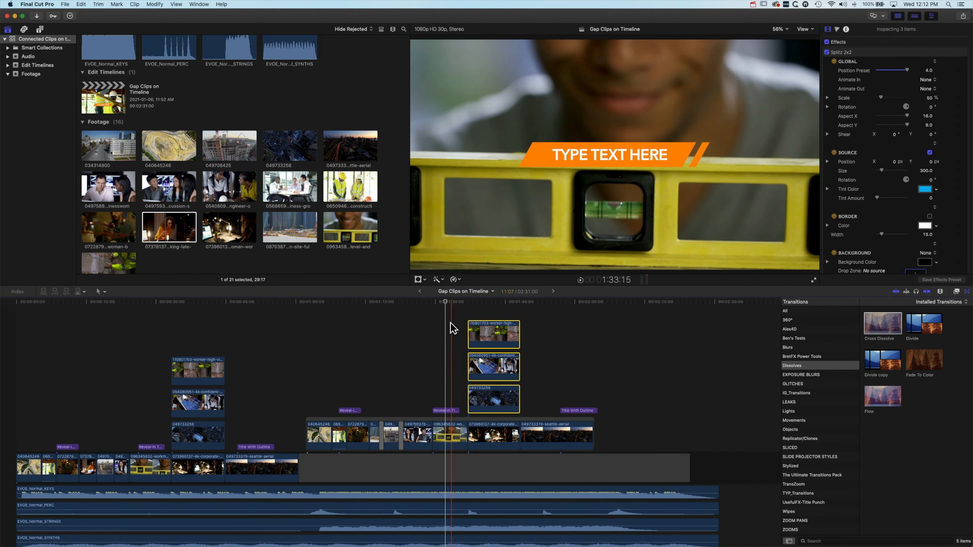
pyautogui.click(446, 300)
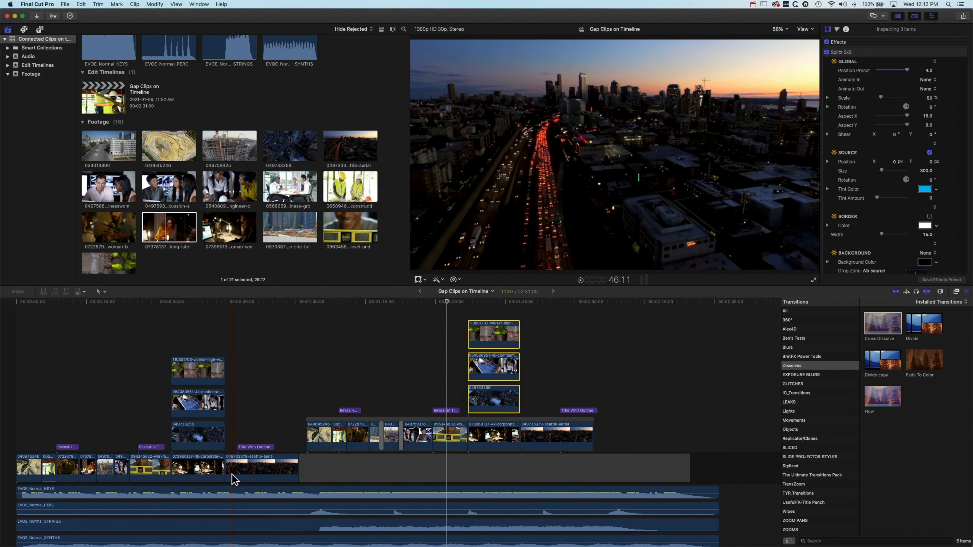
pyautogui.press('super+equal')
pyautogui.press('super+equal')
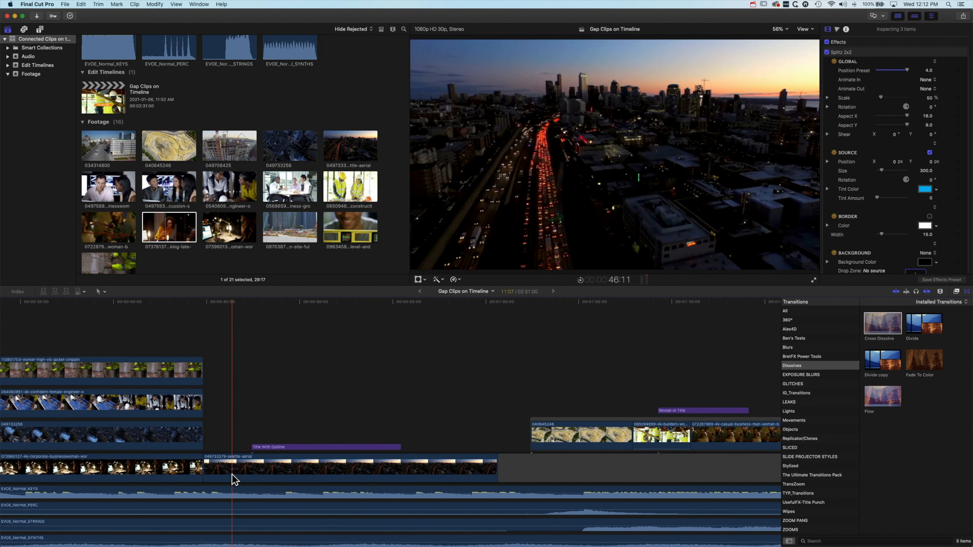
pyautogui.hscroll(-15, 235, 479)
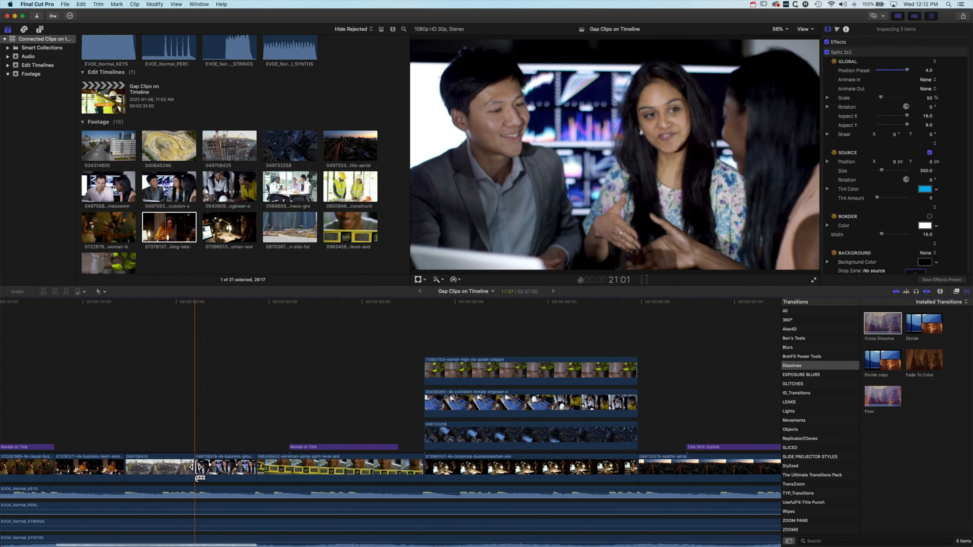
pyautogui.moveTo(199, 468); pyautogui.dragTo(158, 468)
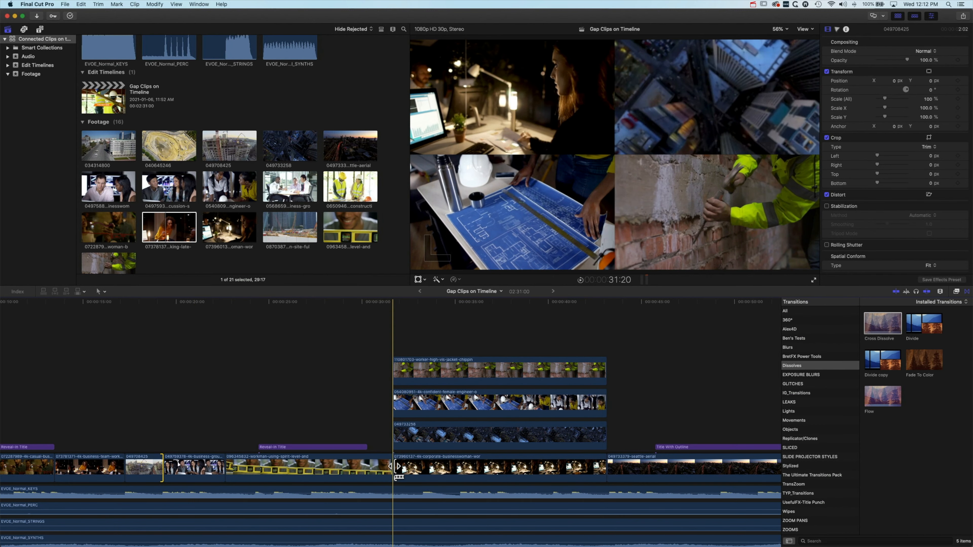
# - Try a longer spirit-level clip on the main storyline, extend the group discussion clip to 4:27, and trim the spirit-level clip back to 8:29
pyautogui.moveTo(388, 477); pyautogui.dragTo(417, 479)
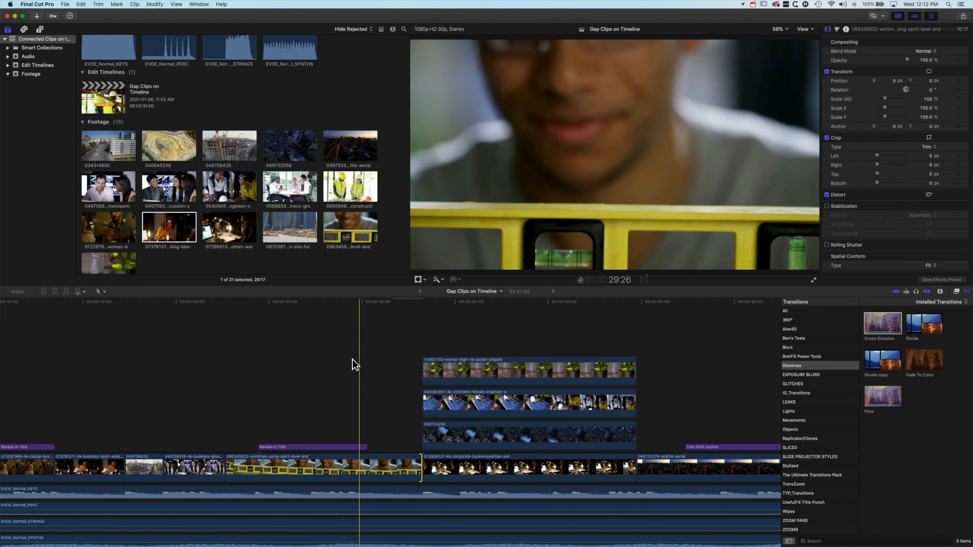
pyautogui.moveTo(224, 469); pyautogui.dragTo(254, 469)
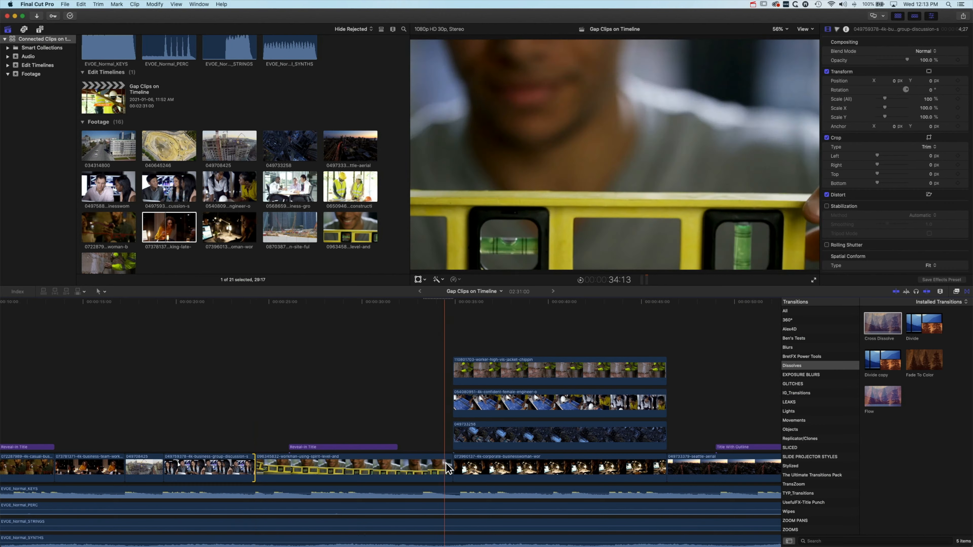
pyautogui.moveTo(449, 464); pyautogui.dragTo(427, 465)
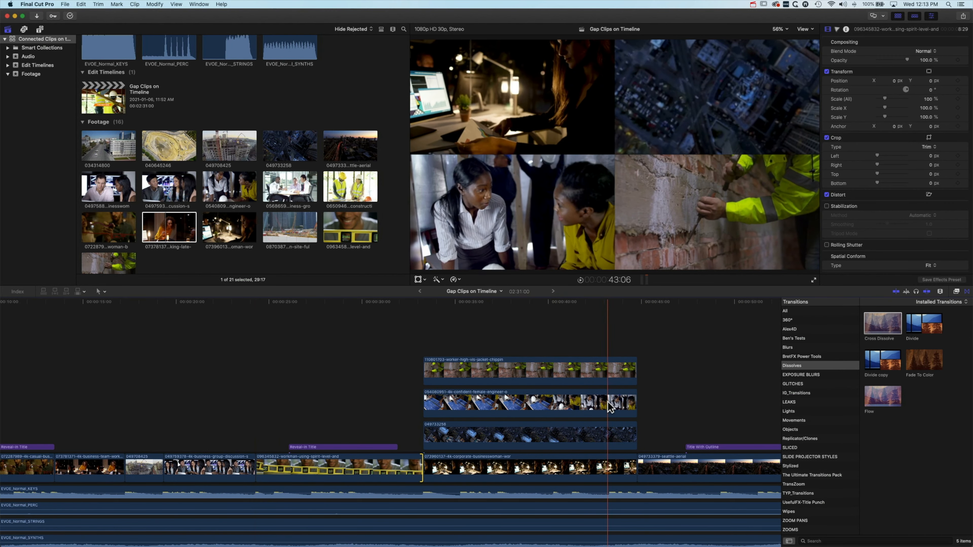
# - Copy the four main storyline clips from the business-team clip through the spirit-level clip and paste them at the end of the gap clip
pyautogui.hotkey('shift', 'z')
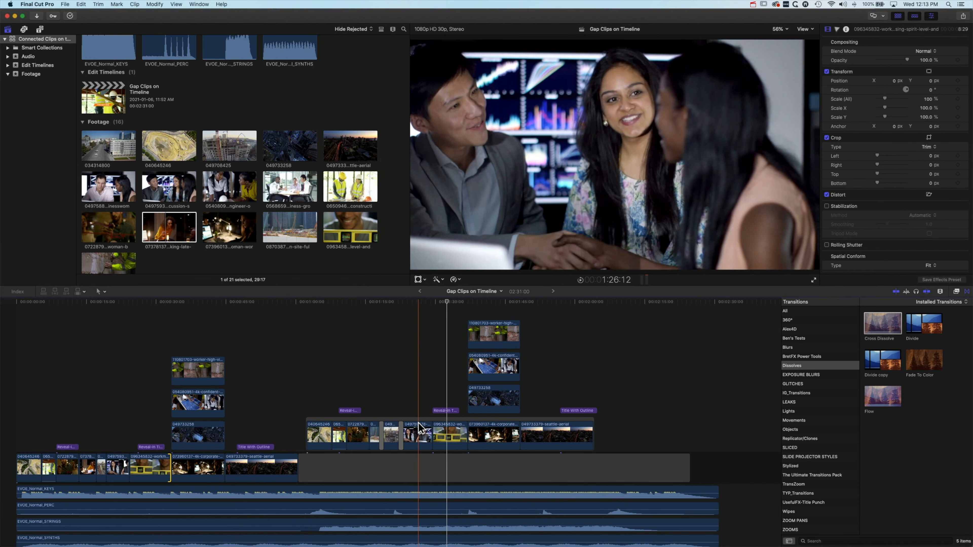
pyautogui.click(94, 469)
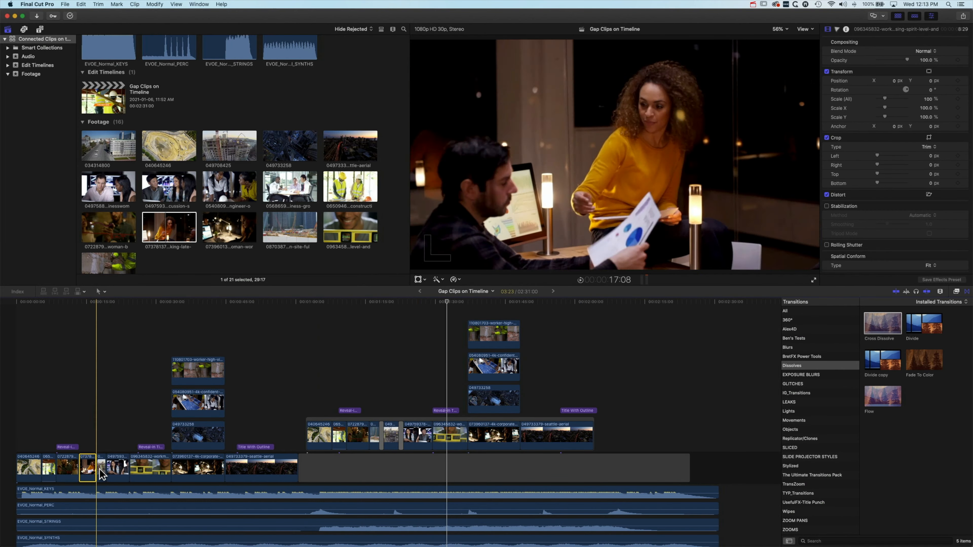
pyautogui.keyDown('shift'); pyautogui.click(154, 472); pyautogui.keyUp('shift')
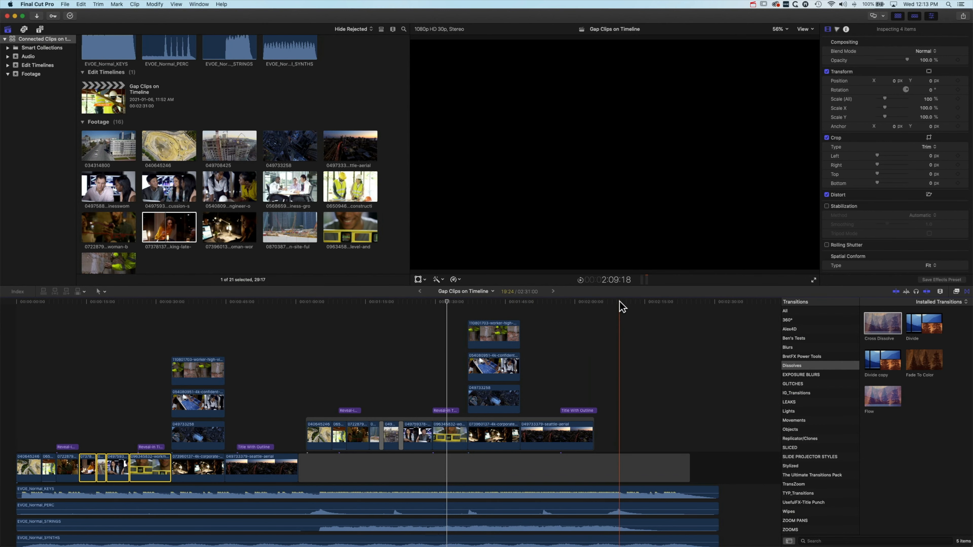
pyautogui.moveTo(619, 303); pyautogui.dragTo(690, 306)
pyautogui.press('super+v')
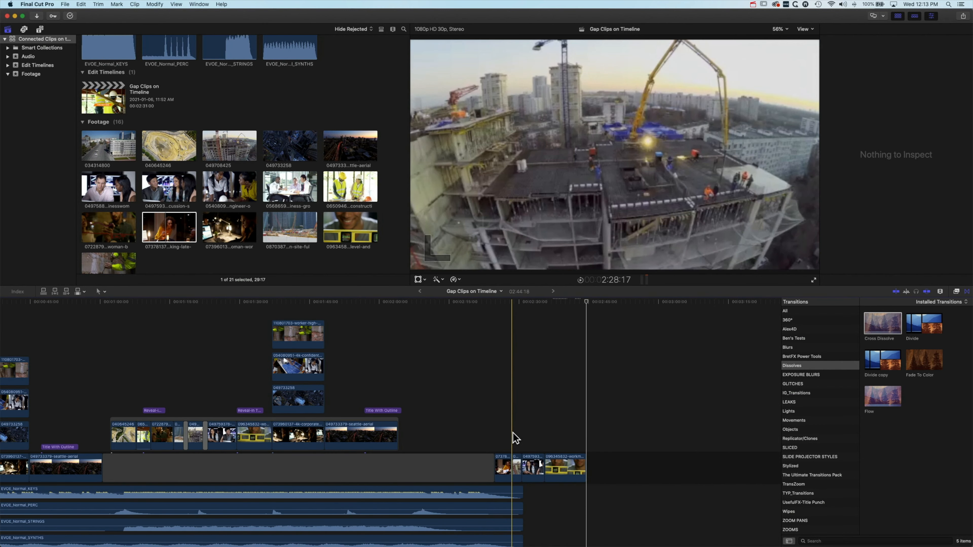
# - Lift the four pasted clips off the main storyline and append them to the end of the connected storyline over the gap
pyautogui.moveTo(504, 437); pyautogui.dragTo(569, 470)
pyautogui.press('super+4')
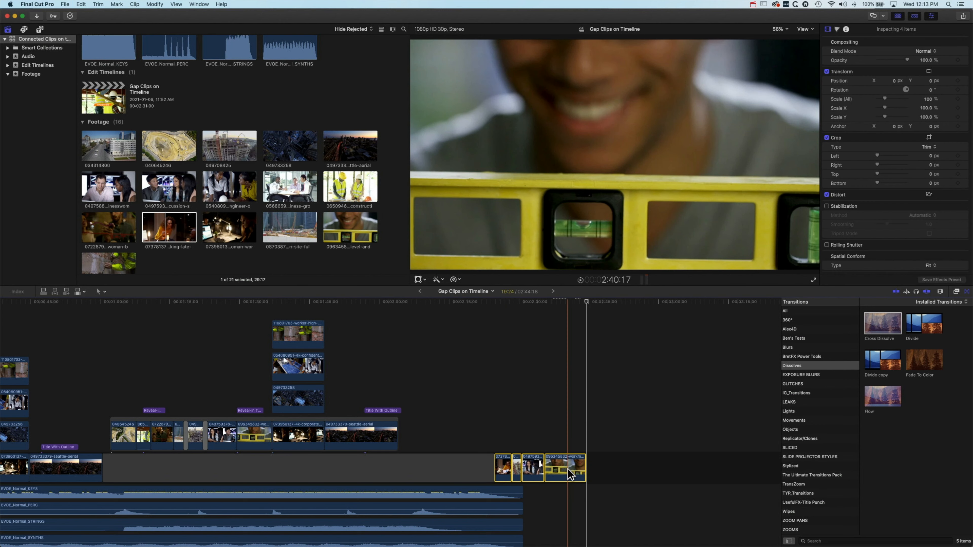
pyautogui.press('alt+super+Up')
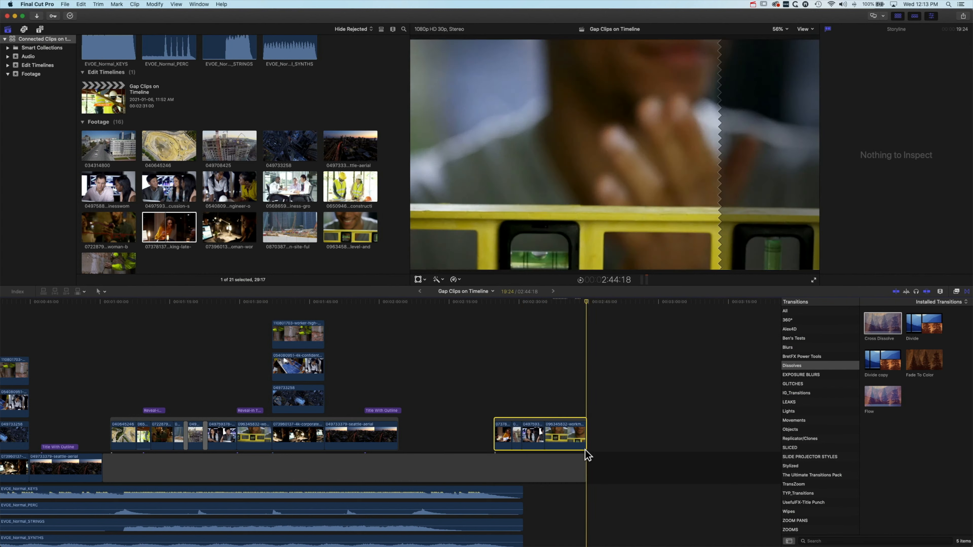
pyautogui.moveTo(548, 419); pyautogui.dragTo(392, 427)
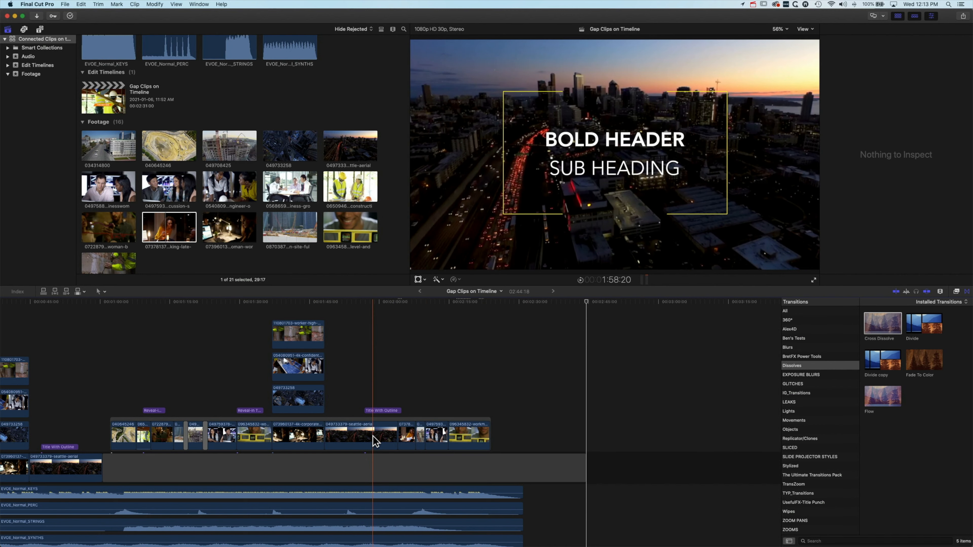
# - Pull the four appended clips out of the connected storyline as separate connected clips and space them apart over the gap
pyautogui.click(406, 436)
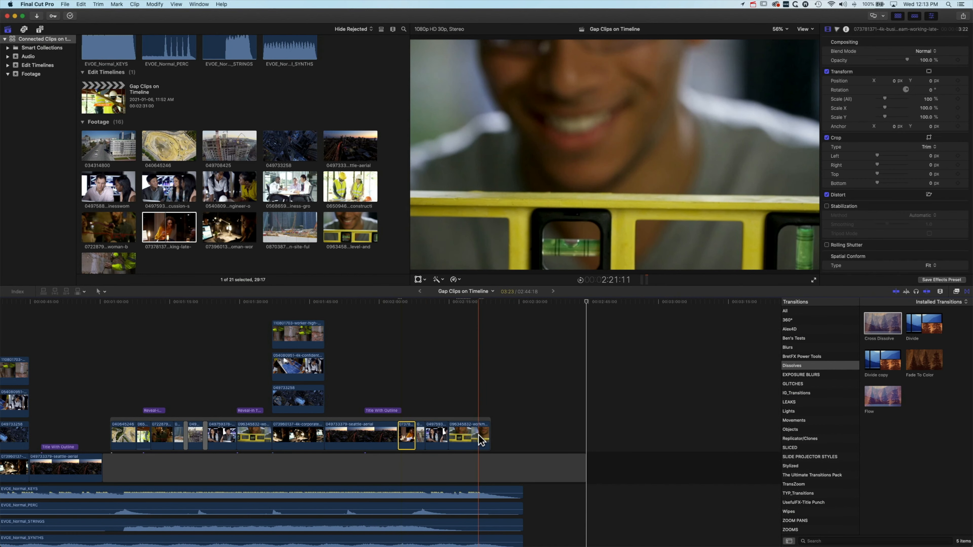
pyautogui.keyDown('shift'); pyautogui.click(478, 435); pyautogui.keyUp('shift')
pyautogui.moveTo(467, 433); pyautogui.dragTo(556, 429)
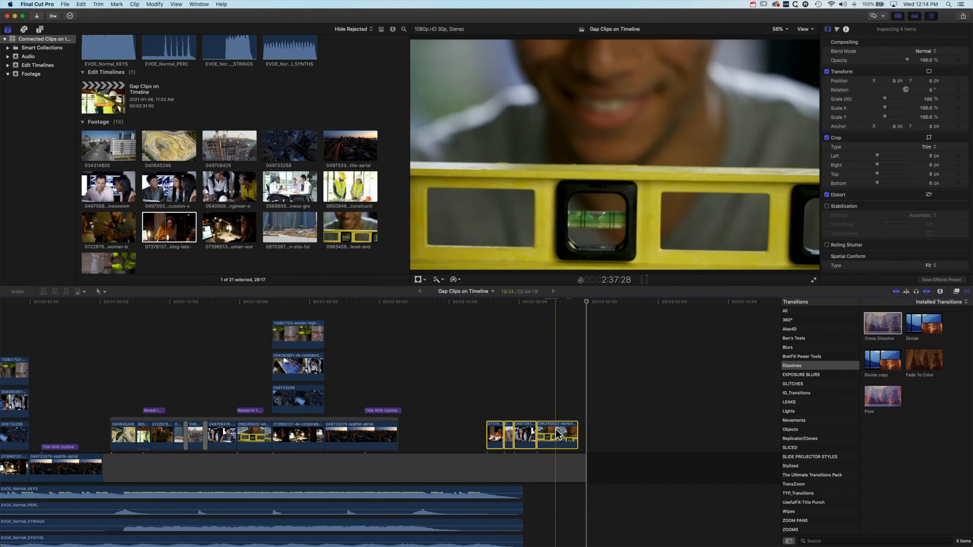
pyautogui.click(484, 413)
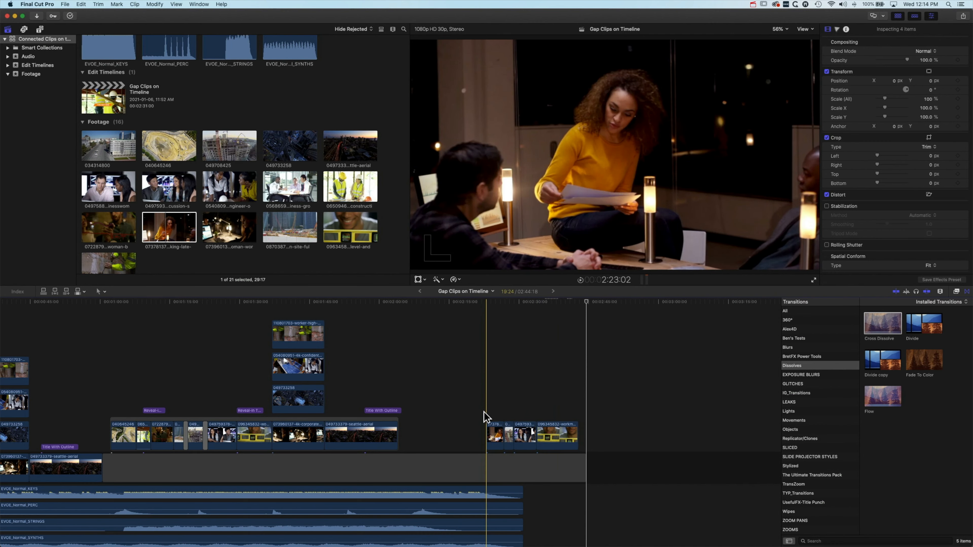
pyautogui.moveTo(494, 435)
pyautogui.mouseDown()
pyautogui.moveTo(477, 435)
pyautogui.moveTo(502, 435)
pyautogui.mouseUp()
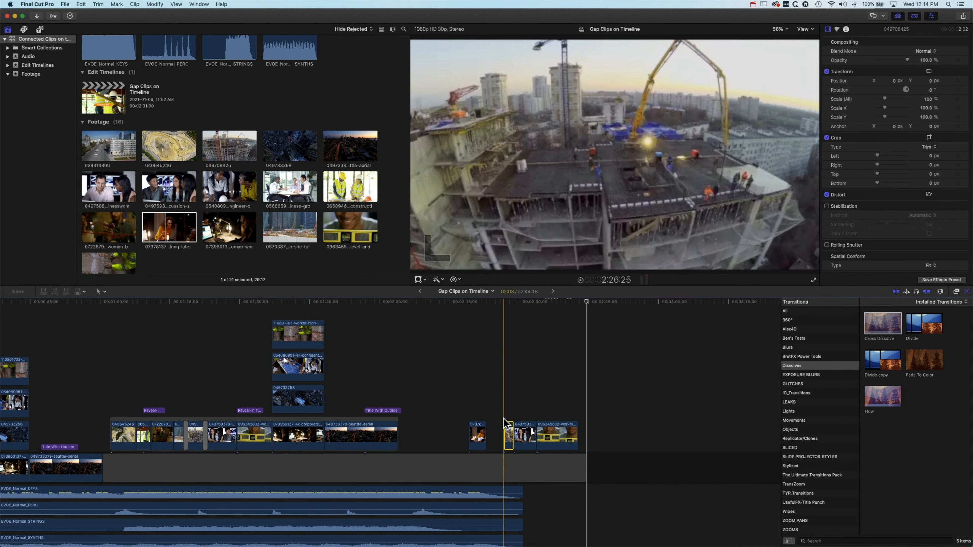
pyautogui.moveTo(477, 435); pyautogui.dragTo(500, 436)
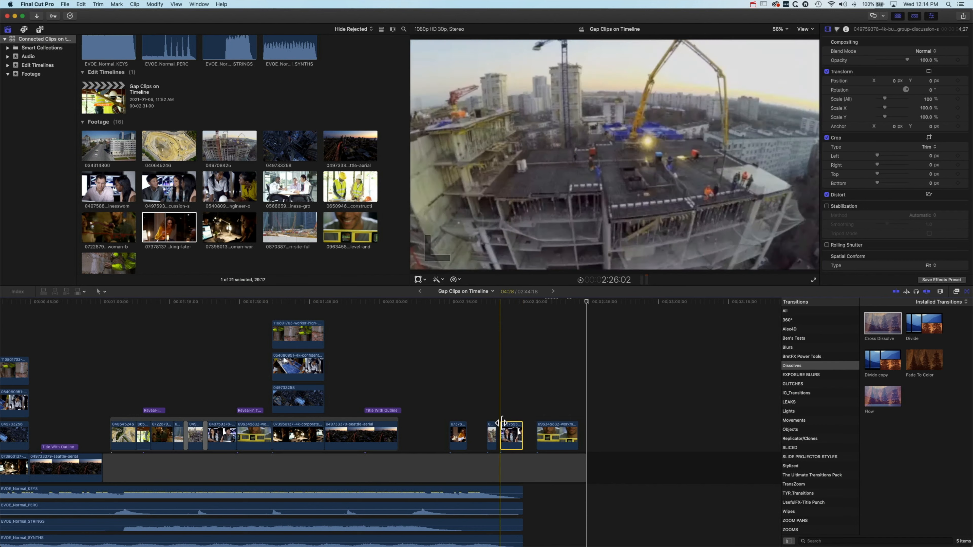
pyautogui.click(552, 432)
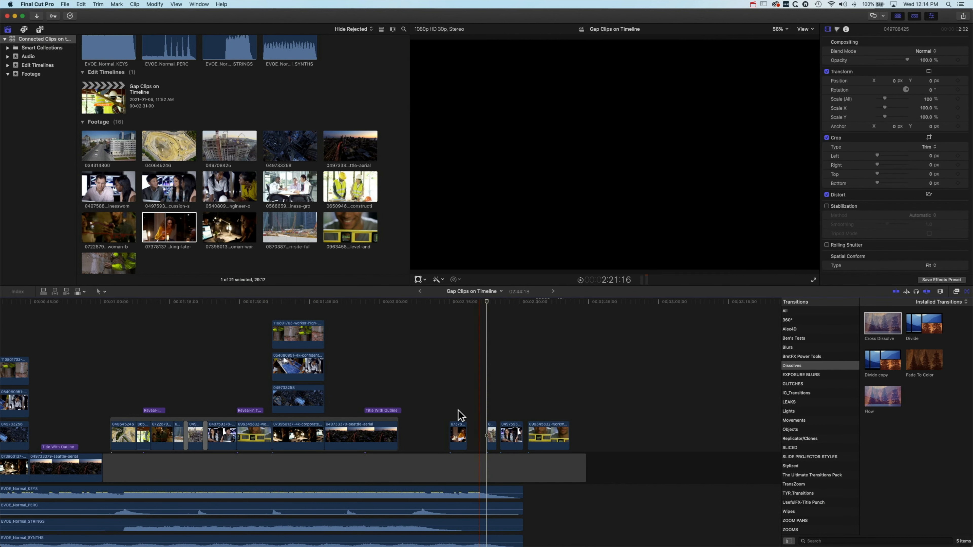
# - Group the four spaced connected clips into a storyline and delete the three gaps between them
pyautogui.moveTo(441, 409); pyautogui.dragTo(597, 439)
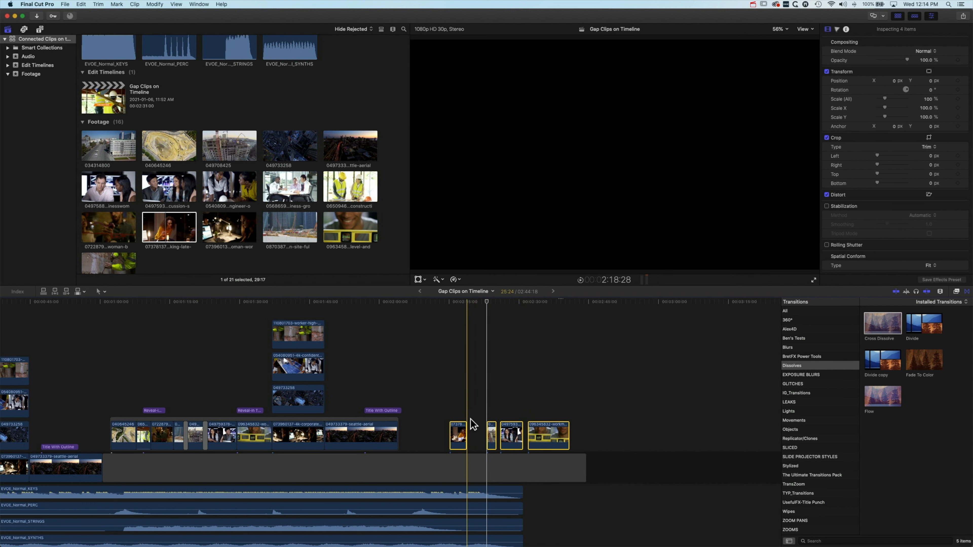
pyautogui.press('super+g')
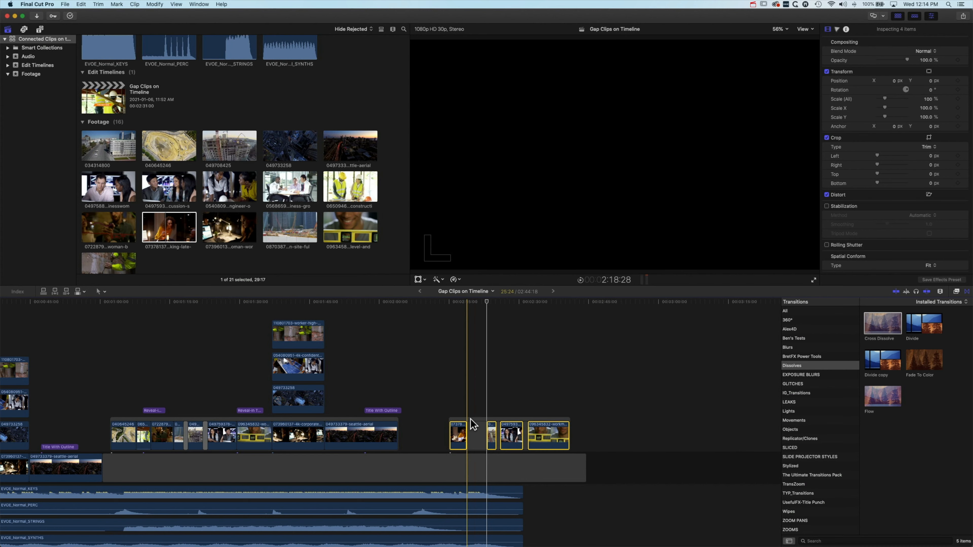
pyautogui.click(475, 431)
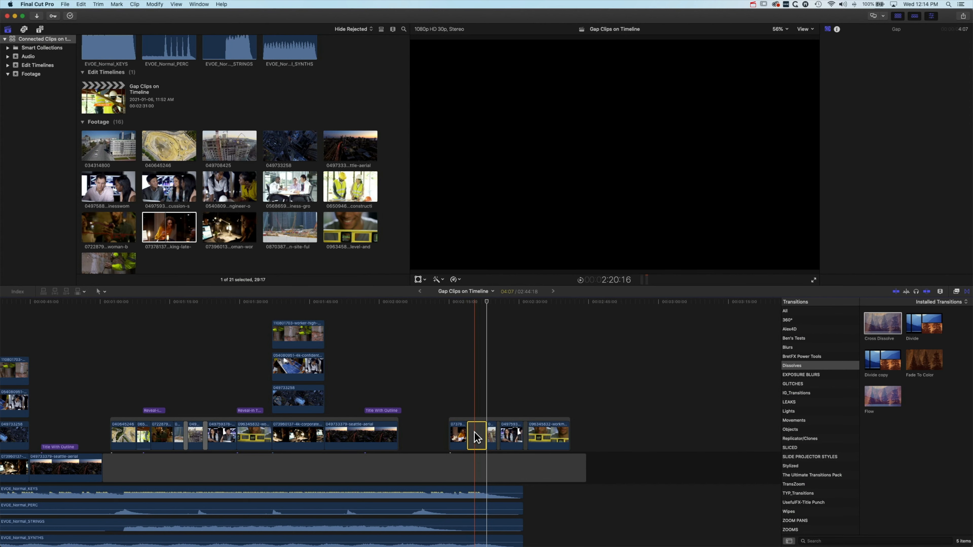
pyautogui.press('BackSpace')
pyautogui.click(480, 432)
pyautogui.press('BackSpace')
pyautogui.click(501, 433)
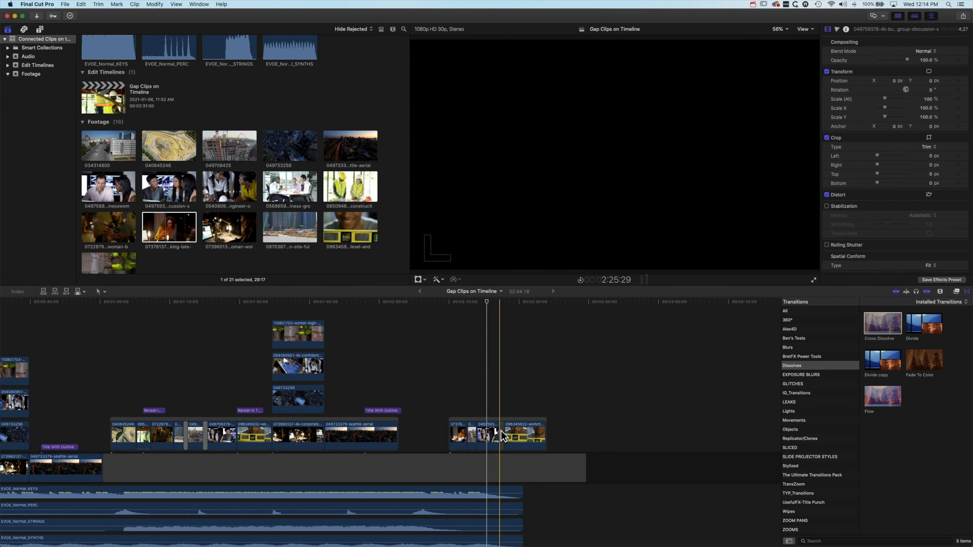
pyautogui.press('BackSpace')
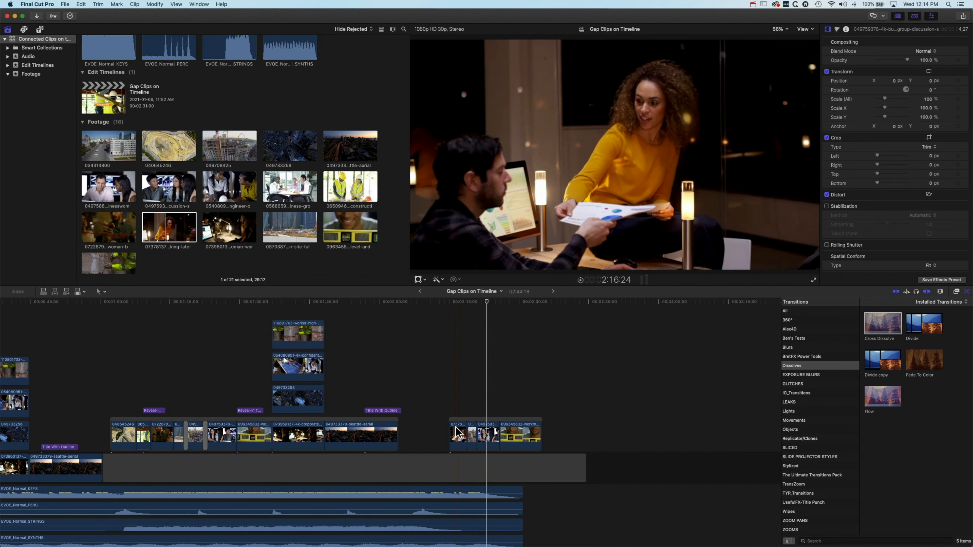
# - Move the four clips out of their storyline as separate connected clips and add the default transition to both ends of clip 049708425
pyautogui.moveTo(437, 424); pyautogui.dragTo(540, 434)
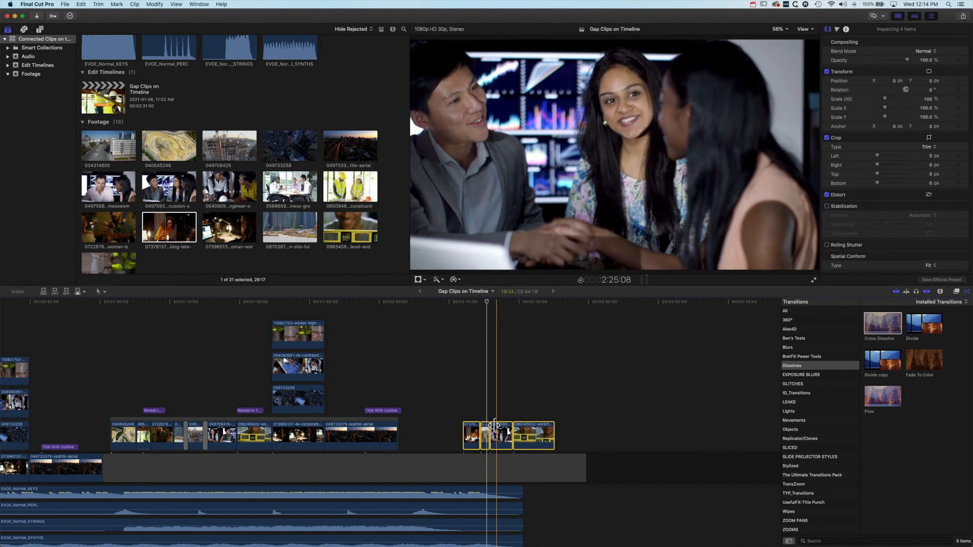
pyautogui.press('super+shift+a')
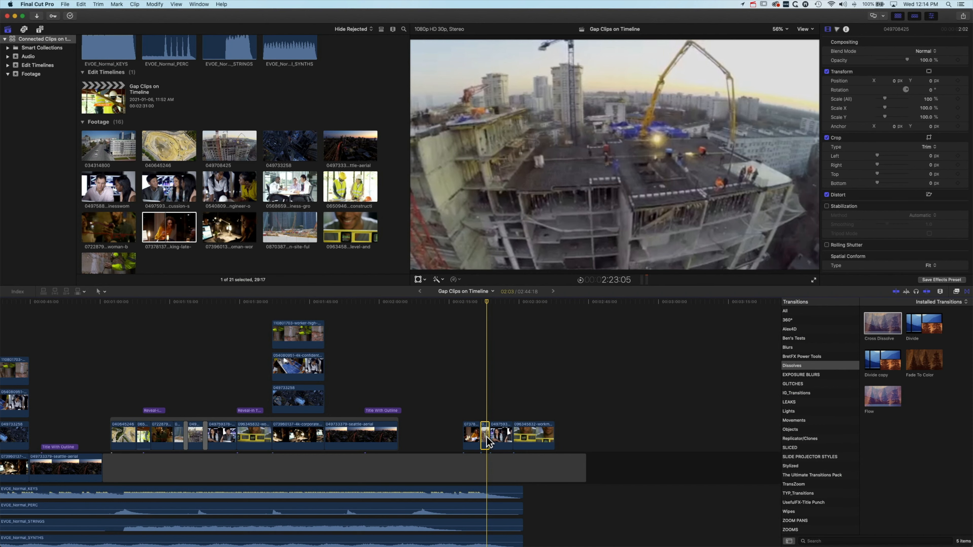
pyautogui.press('super+t')
pyautogui.click(524, 183)
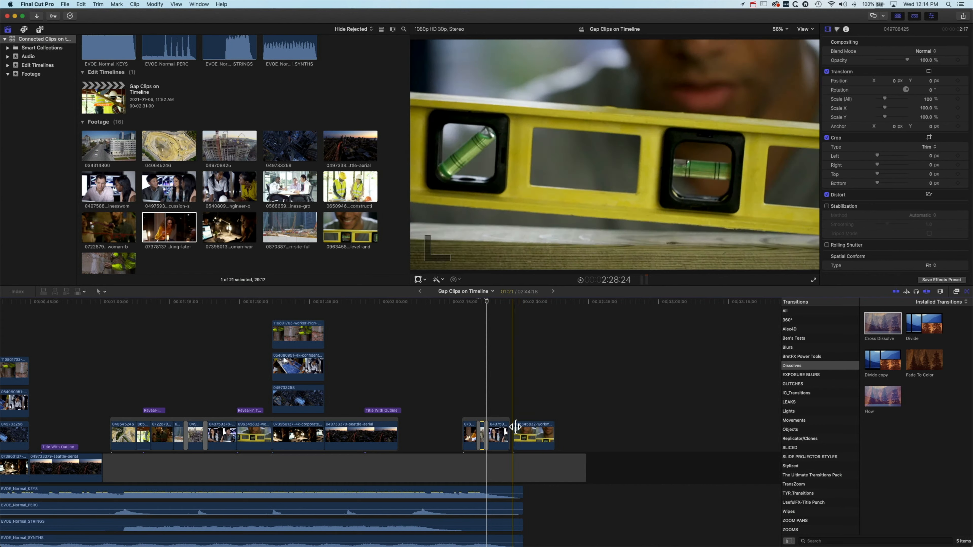
pyautogui.moveTo(521, 434); pyautogui.dragTo(505, 432)
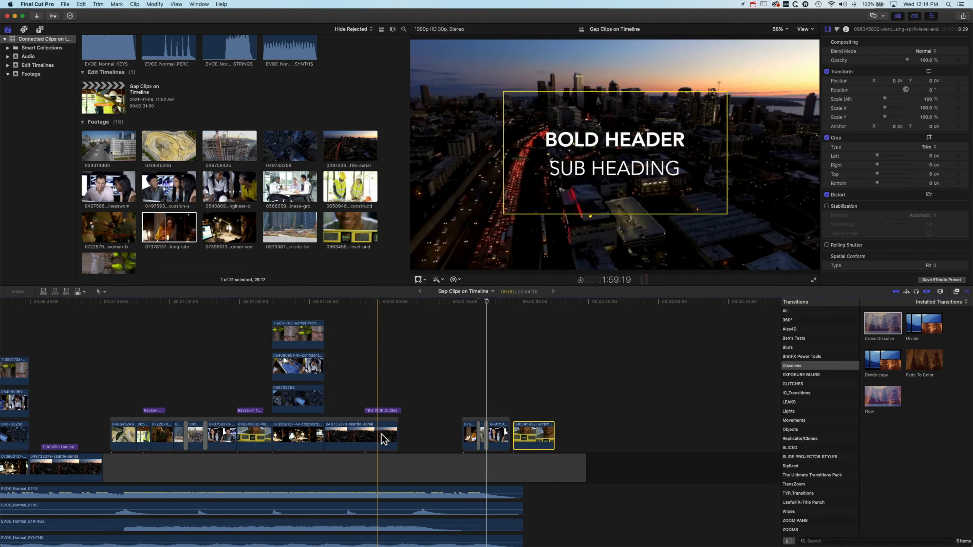
# - Copy the corporate businesswoman and Seattle aerial clips from the main storyline and place the copies over the gap after the spirit-level clip
pyautogui.click(17, 468)
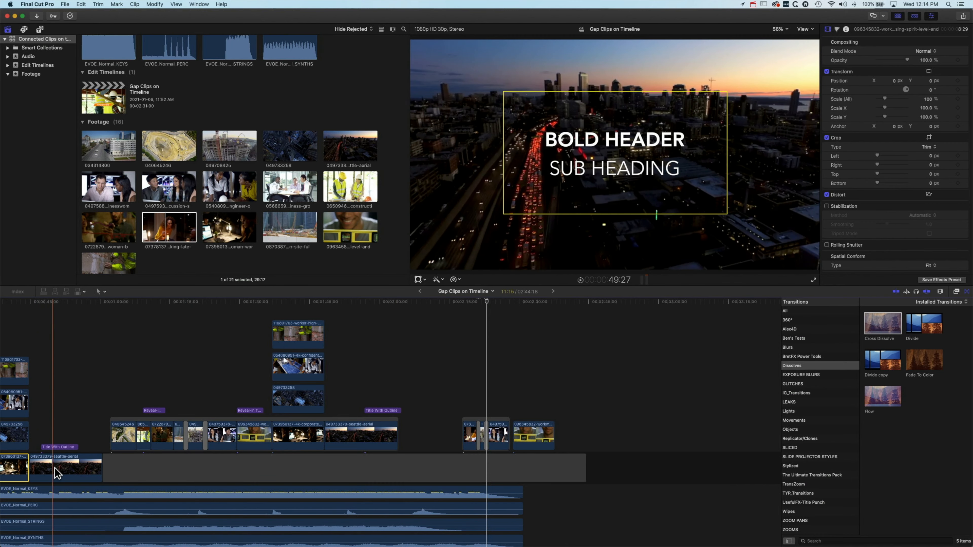
pyautogui.keyDown('super'); pyautogui.click(60, 469); pyautogui.keyUp('super')
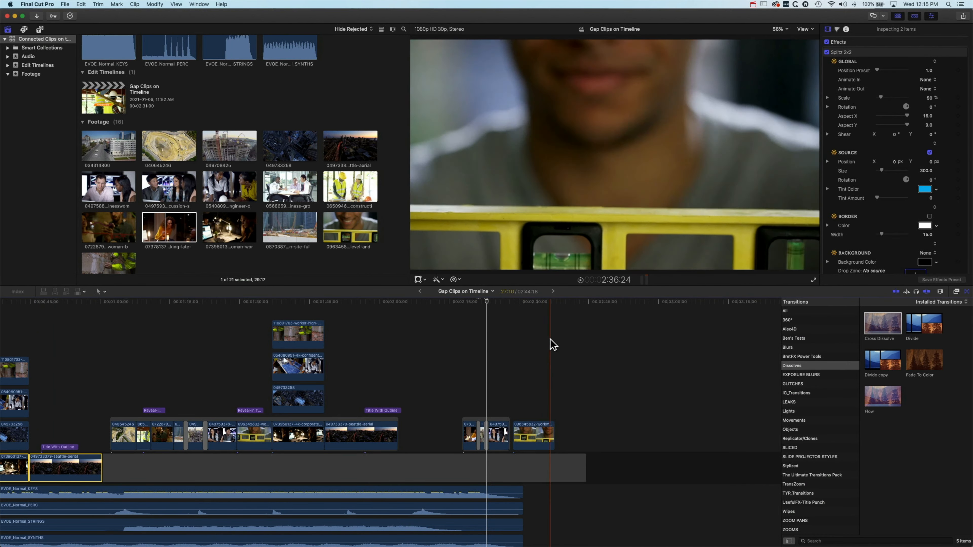
pyautogui.press('super+c')
pyautogui.press('super+v')
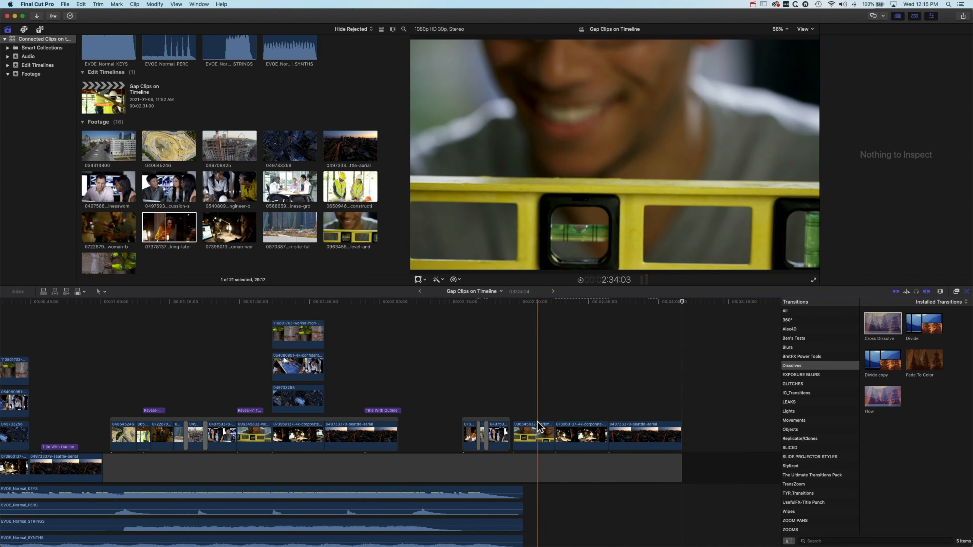
# - Join the spirit-level, businesswoman and aerial clips to the preceding connected storyline and delete the small gap before the spirit-level clip
pyautogui.moveTo(459, 411); pyautogui.dragTo(639, 434)
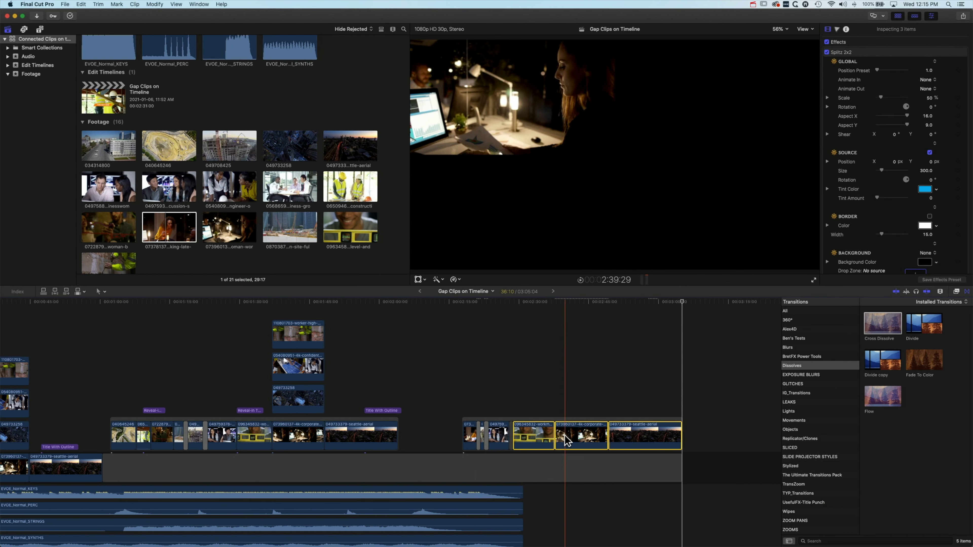
pyautogui.click(511, 433)
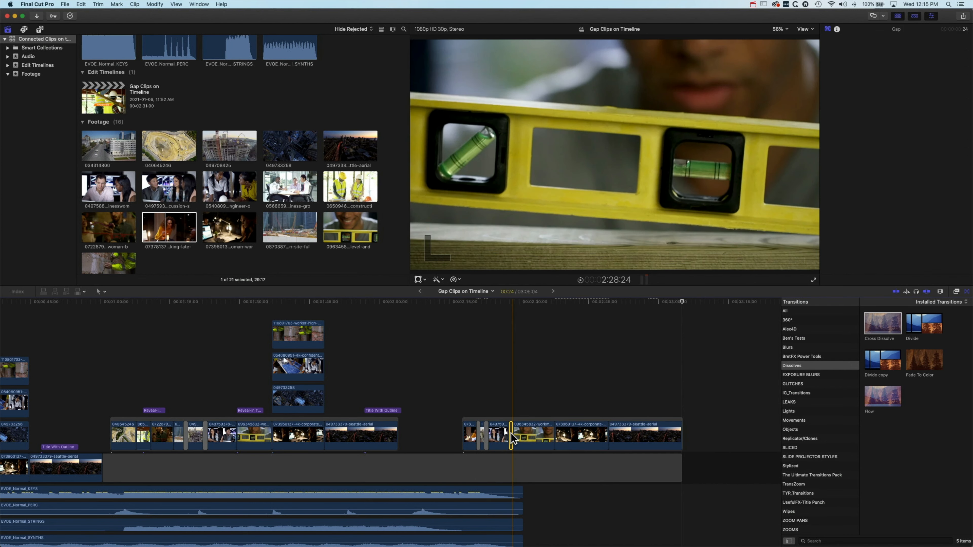
pyautogui.press('Delete')
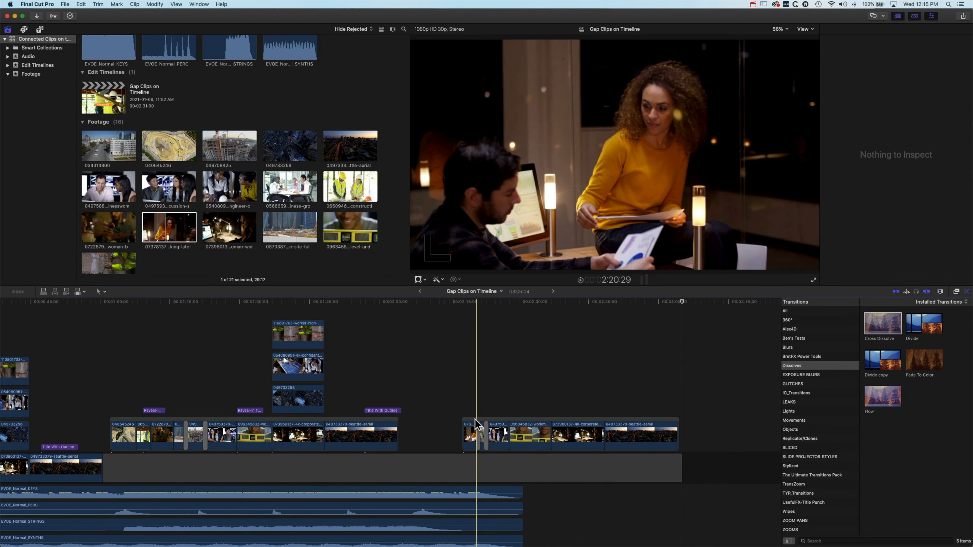
# - Overwrite the second connected storyline onto the main storyline, and shift the first one slightly right and overwrite it as well
pyautogui.click(477, 423)
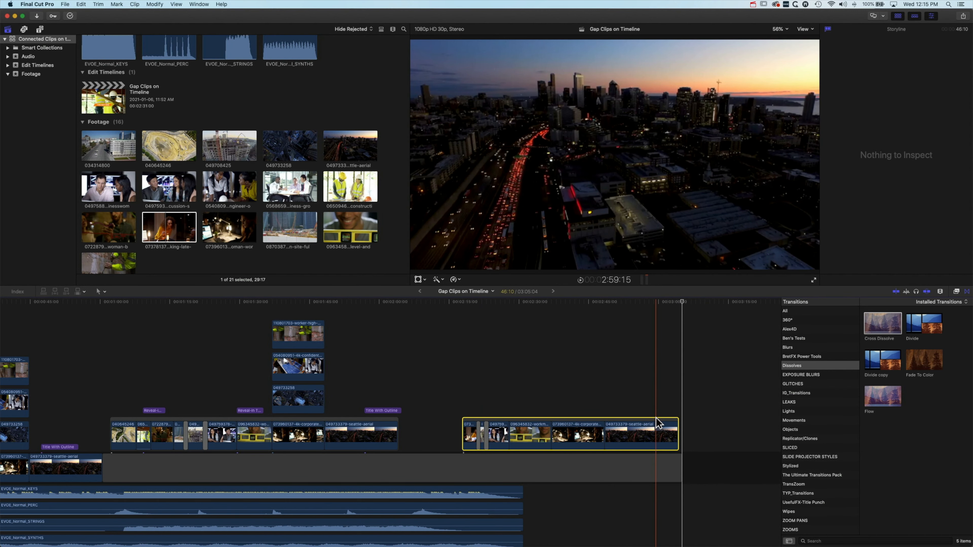
pyautogui.press('alt+super+Down')
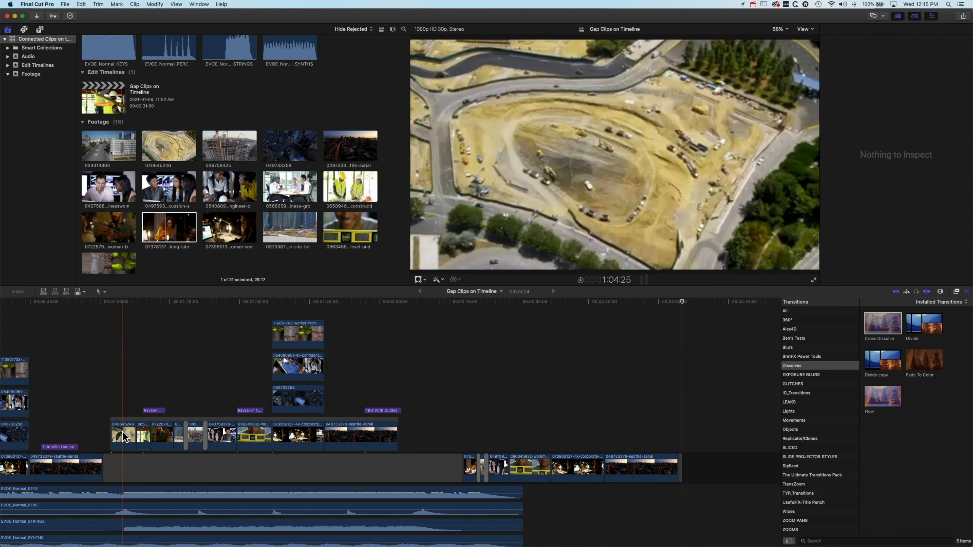
pyautogui.click(123, 419)
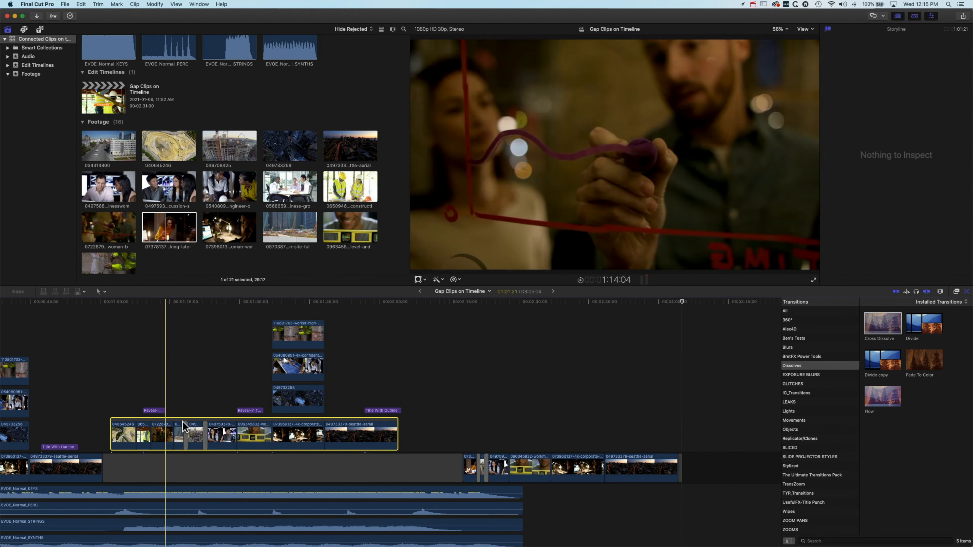
pyautogui.moveTo(208, 419)
pyautogui.mouseDown()
pyautogui.moveTo(275, 418)
pyautogui.moveTo(192, 418)
pyautogui.moveTo(222, 425)
pyautogui.moveTo(216, 419)
pyautogui.mouseUp()
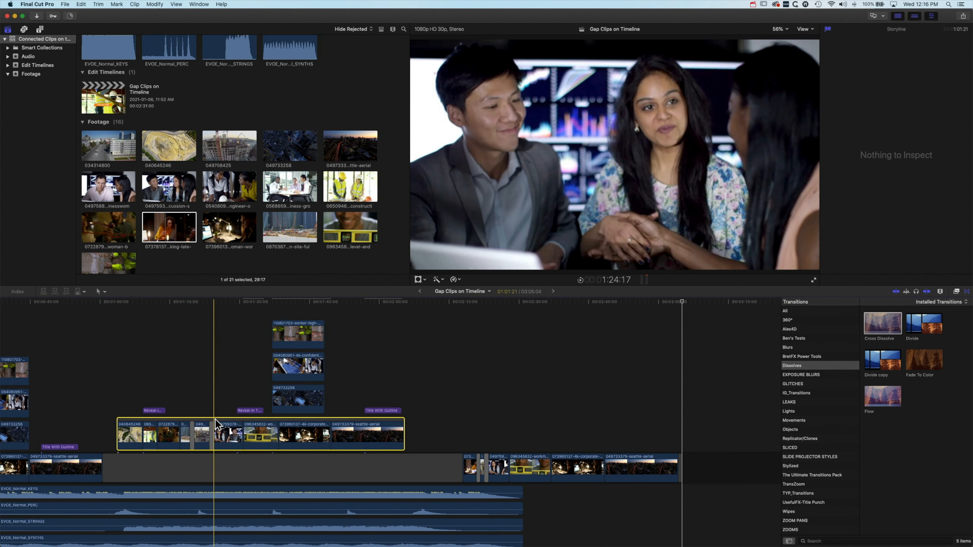
pyautogui.press('alt+super+Down')
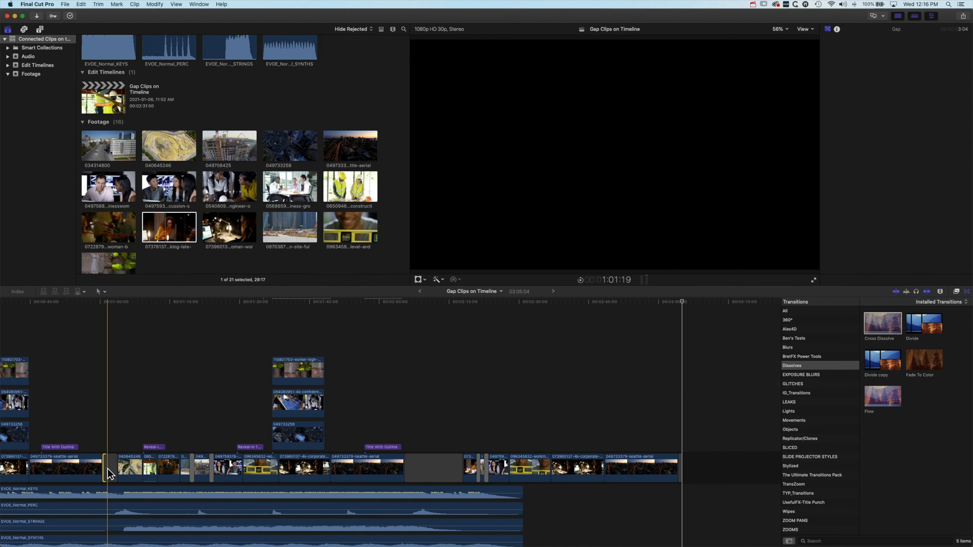
# - Delete the two remaining gap clips before and after the first group of clips on the main storyline
pyautogui.press('Delete')
pyautogui.click(427, 467)
pyautogui.press('Delete')
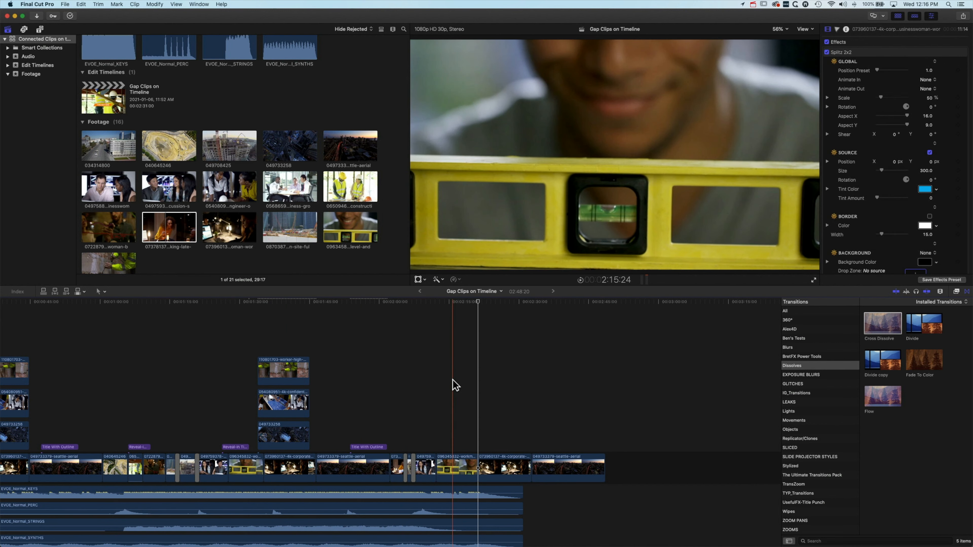
# - Try moving the last Seattle aerial clip rightward along the main storyline with the Position tool
pyautogui.click(102, 292)
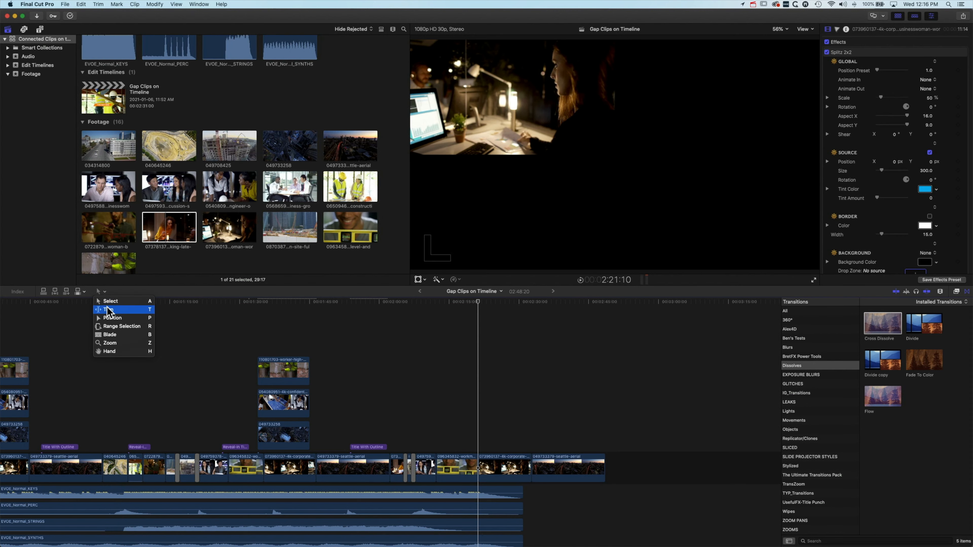
pyautogui.click(115, 320)
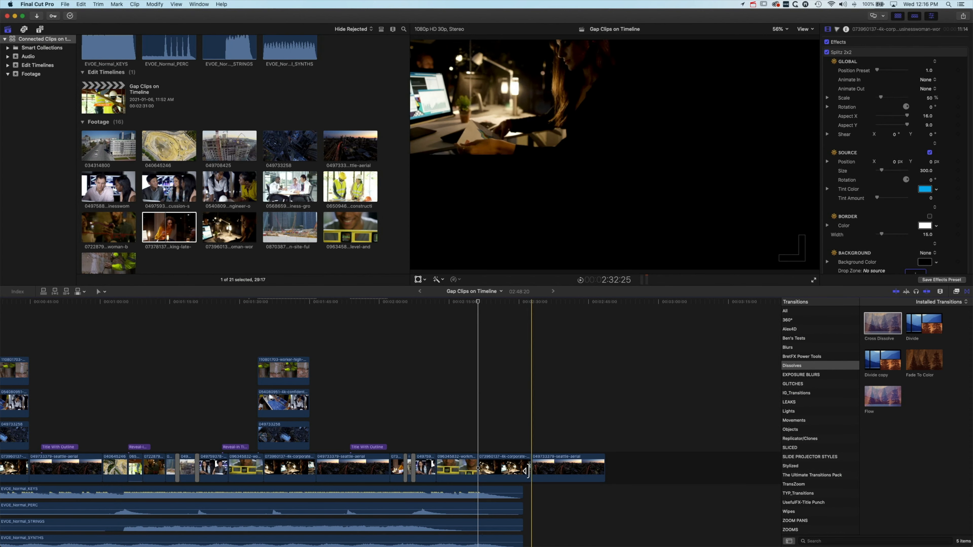
pyautogui.moveTo(544, 469); pyautogui.dragTo(588, 468)
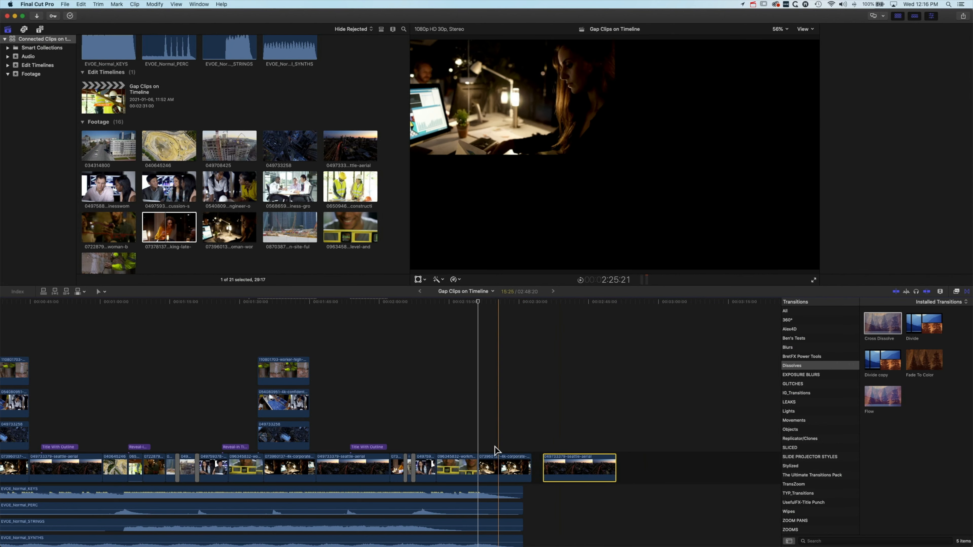
pyautogui.press('super+z')
# - Lift the last spirit-level, businesswoman and aerial clips off the main storyline, and lift them once more above the resulting connected storyline
pyautogui.press('super+z')
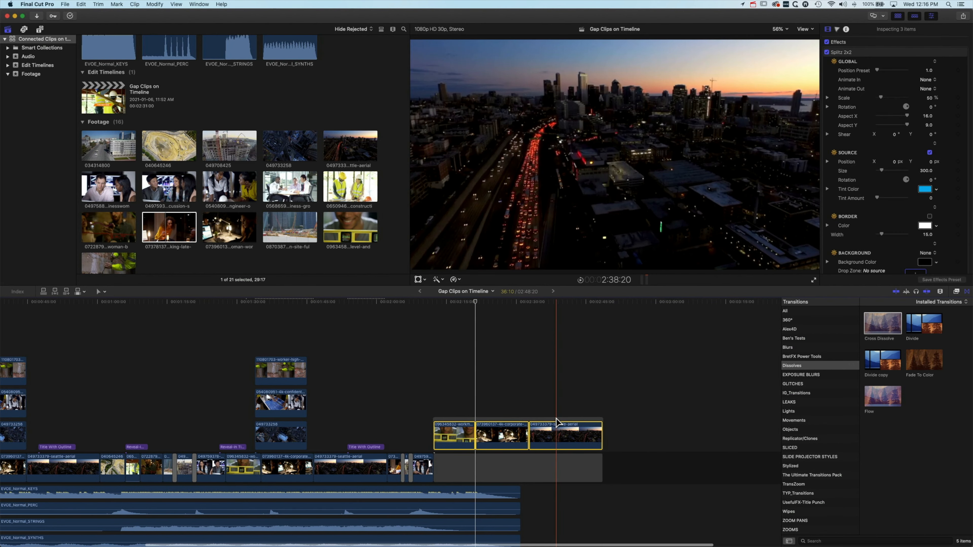
pyautogui.press('super+z')
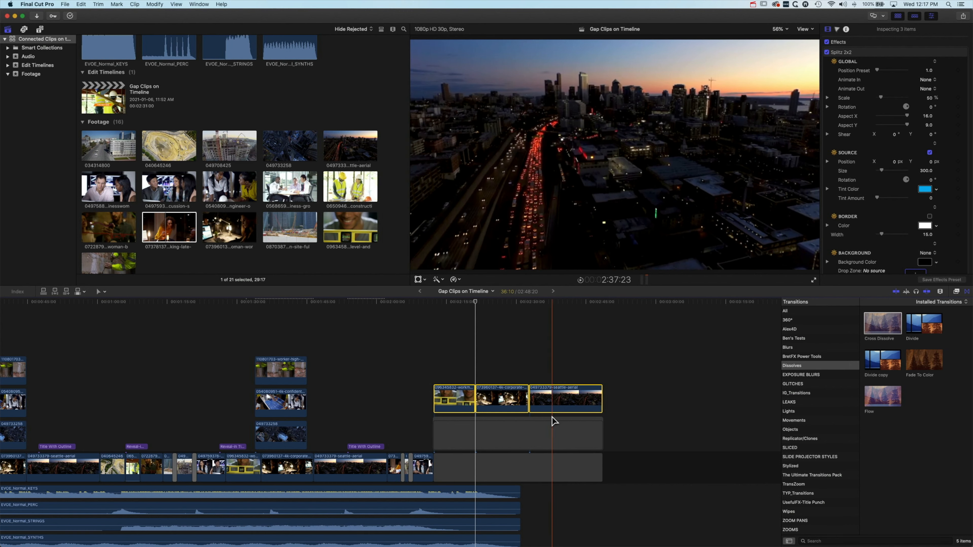
# - Undo the repeated lift, and move the connected aerial and businesswoman clips right to leave spaces between the three clips above the gap
pyautogui.press('super+z')
pyautogui.press('super+z')
pyautogui.moveTo(551, 439); pyautogui.dragTo(588, 437)
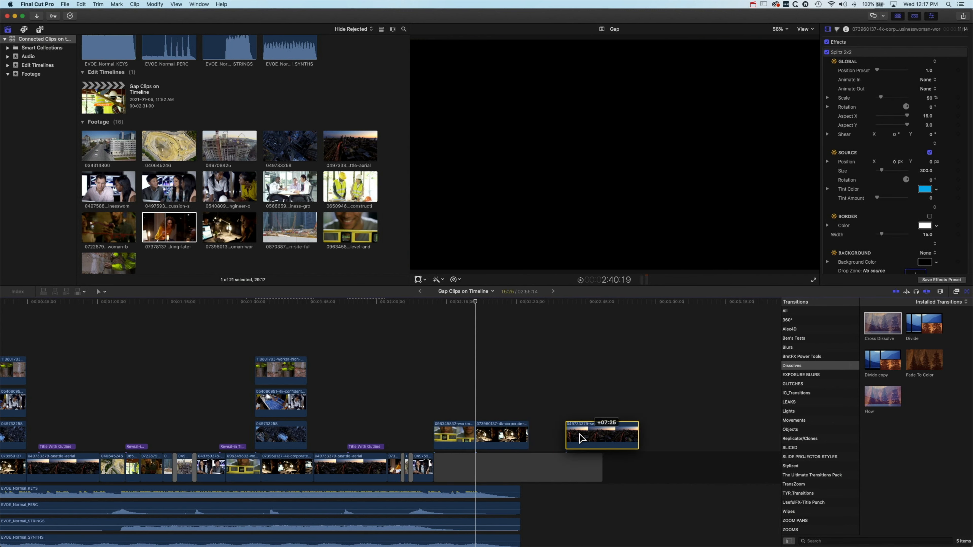
pyautogui.moveTo(501, 435)
pyautogui.mouseDown()
pyautogui.moveTo(521, 435)
pyautogui.moveTo(509, 435)
pyautogui.mouseUp()
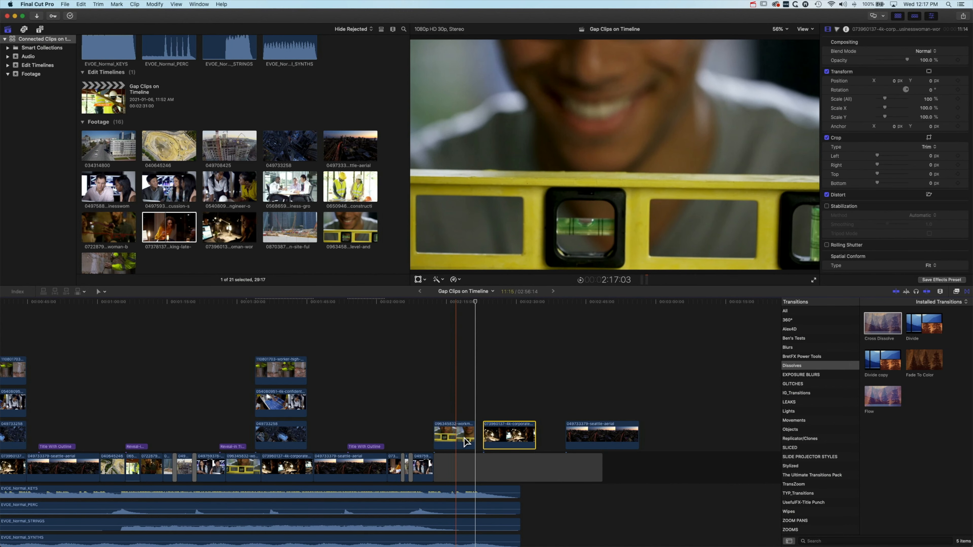
# - Overwrite the three spaced connected clips onto the main storyline, and move the last Seattle aerial clip about 8 seconds earlier with the Position tool
pyautogui.moveTo(453, 411); pyautogui.dragTo(619, 441)
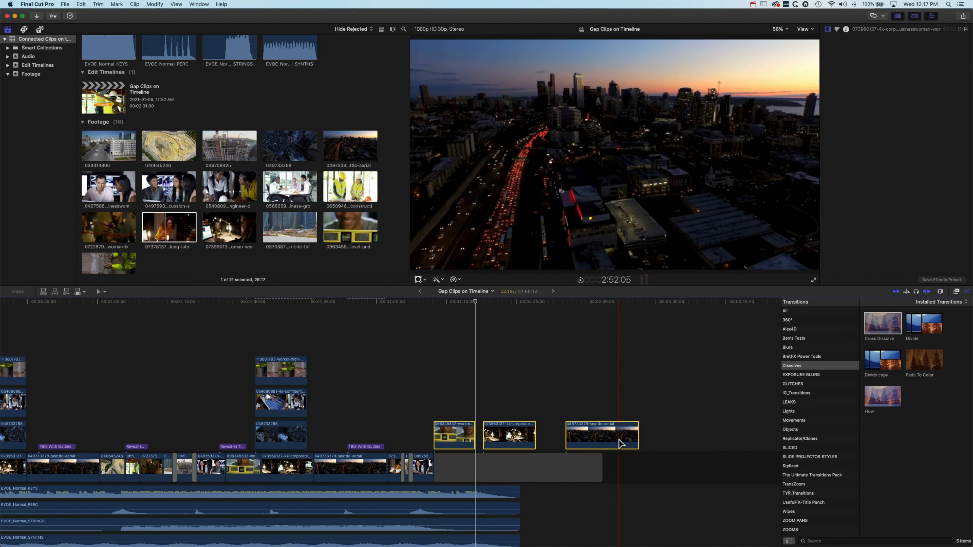
pyautogui.press('alt+super+Down')
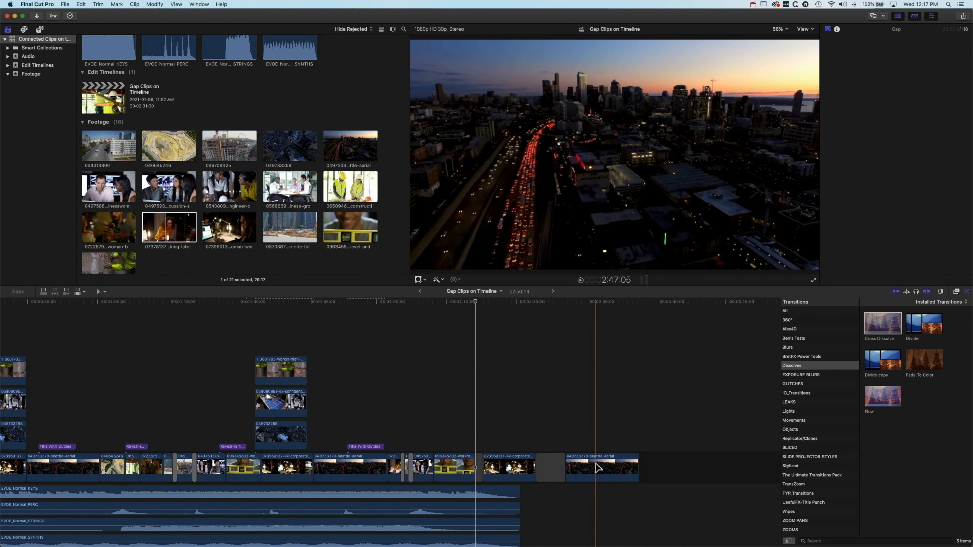
pyautogui.moveTo(598, 467); pyautogui.dragTo(563, 467)
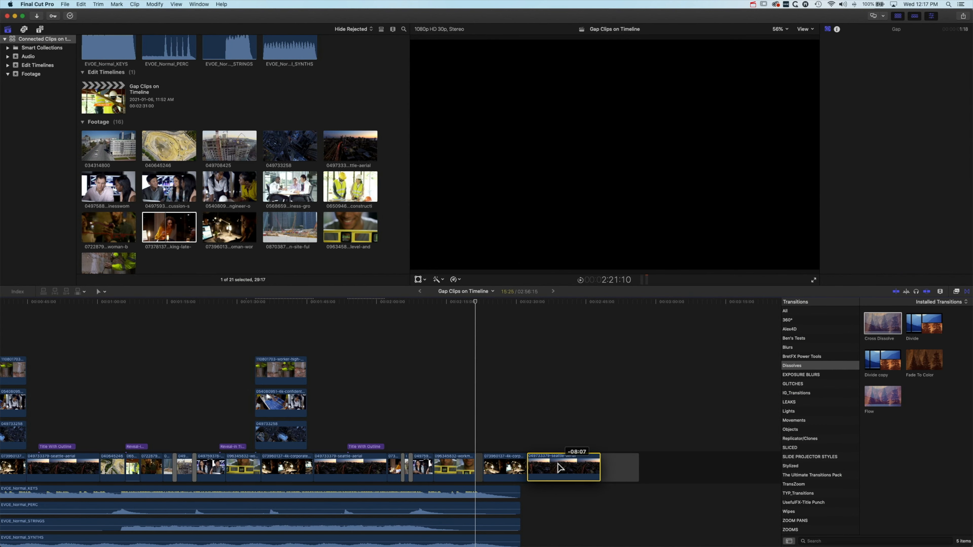
# - Delete the gap clip before the last businesswoman clip and the one after the final Seattle aerial clip
pyautogui.click(479, 469)
pyautogui.press('Delete')
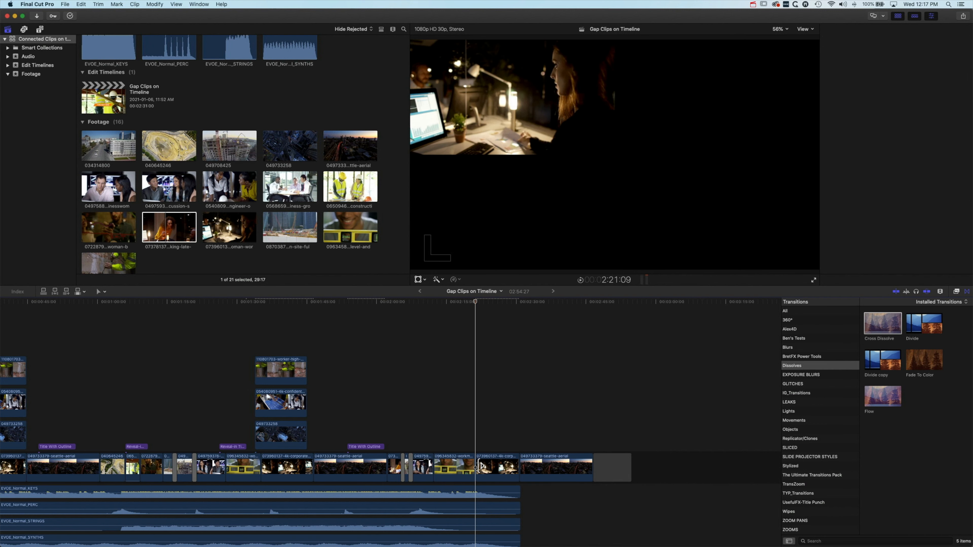
pyautogui.click(620, 467)
pyautogui.press('Delete')
# - Slide the last businesswoman clip slightly between its neighbours, and delete the tiny gap clip in front of it
pyautogui.moveTo(507, 467)
pyautogui.mouseDown()
pyautogui.moveTo(529, 468)
pyautogui.moveTo(503, 468)
pyautogui.mouseUp()
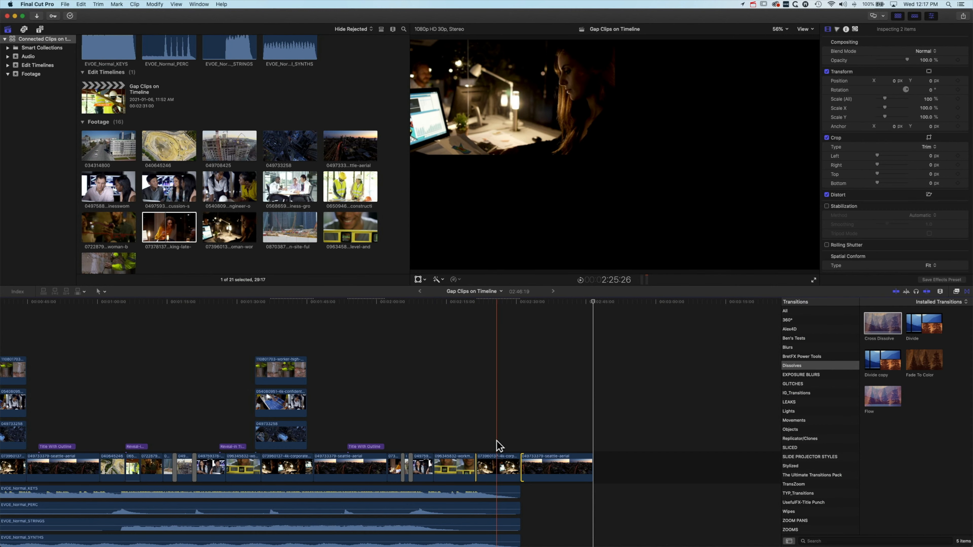
pyautogui.press('super+equal')
pyautogui.press('super+equal')
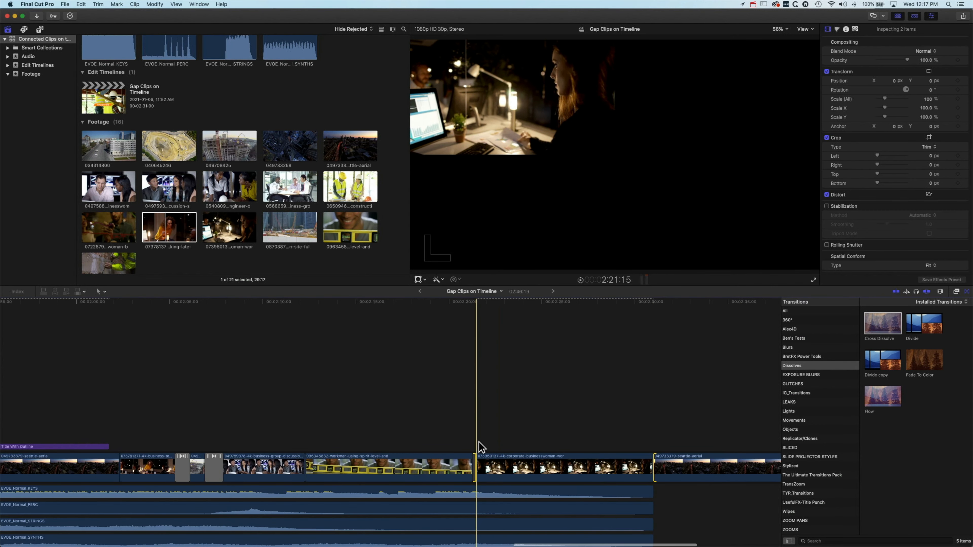
pyautogui.press('Delete')
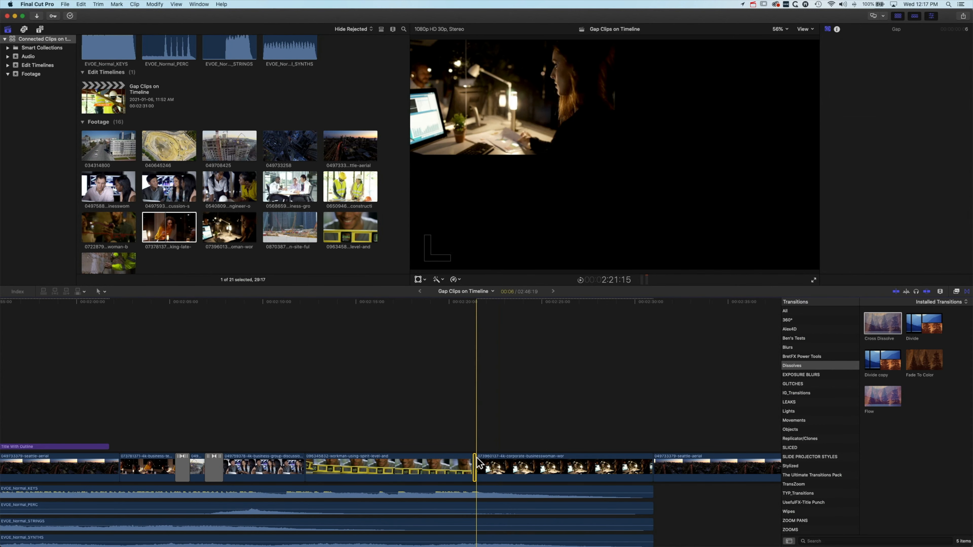
# - Ripple-trim the ends of the last spirit-level, businesswoman and business-group-discussion clips to shorten them
pyautogui.moveTo(469, 464); pyautogui.dragTo(410, 464)
pyautogui.moveTo(589, 461)
pyautogui.mouseDown()
pyautogui.moveTo(651, 464)
pyautogui.moveTo(582, 464)
pyautogui.mouseUp()
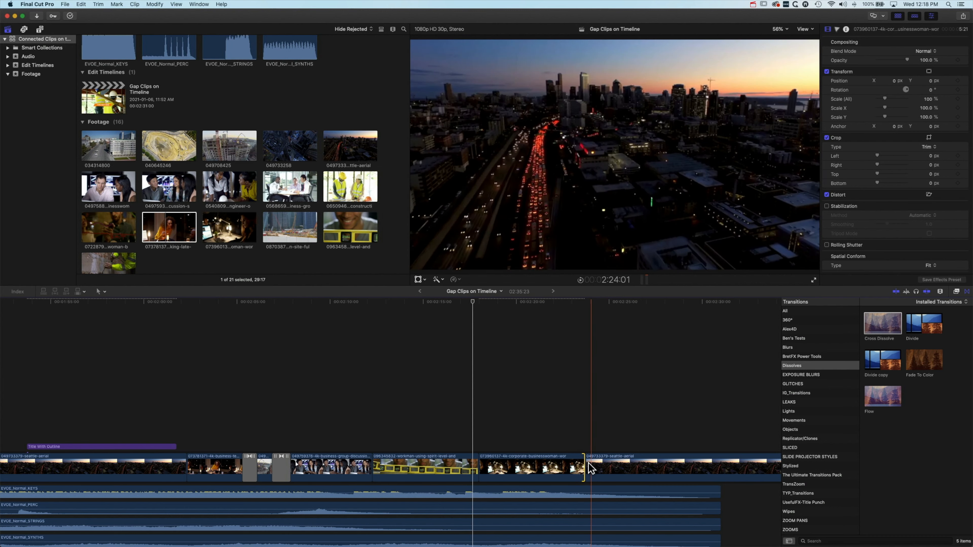
pyautogui.moveTo(371, 464); pyautogui.dragTo(353, 465)
# - Cut the final Seattle aerial clip at about 2:29:09 and delete the part after the cut
pyautogui.hscroll(3, 623, 444)
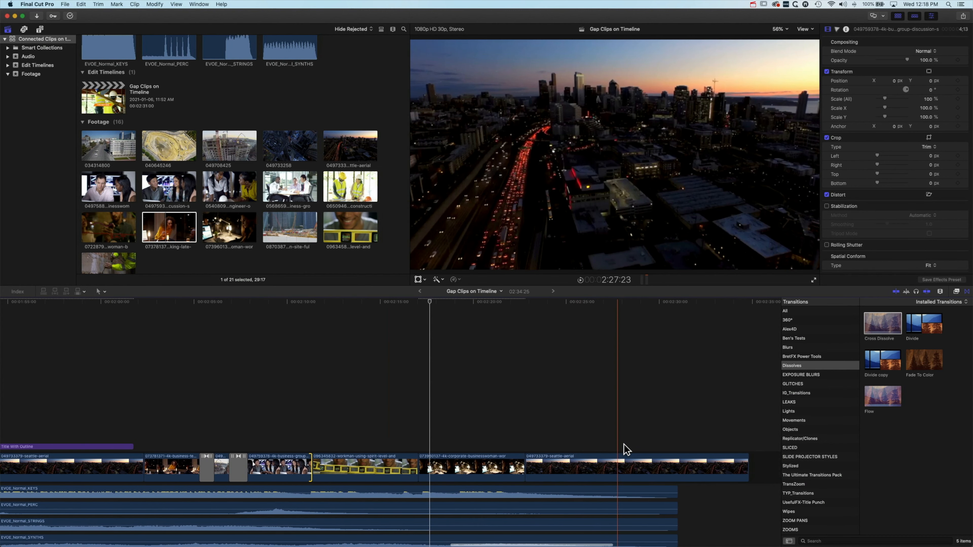
pyautogui.press('super+b')
pyautogui.press('Delete')
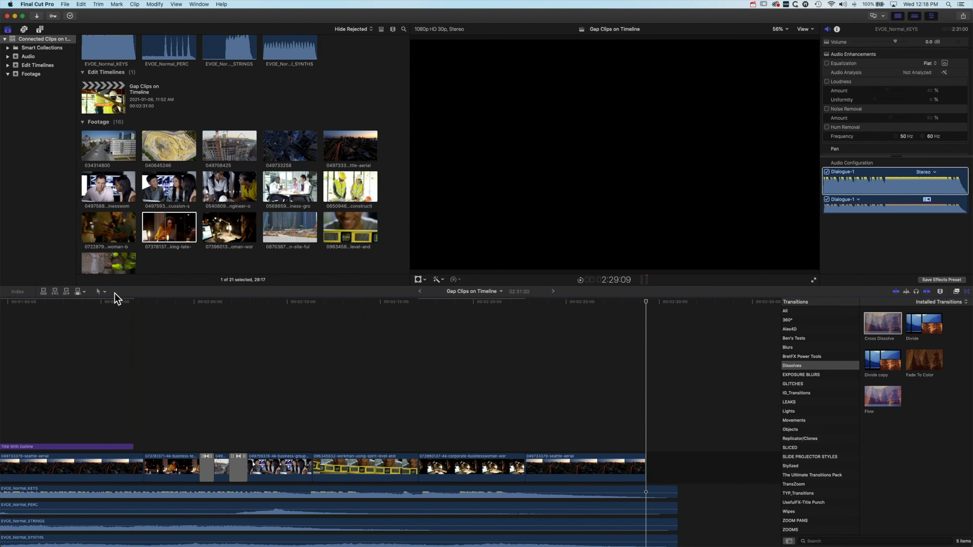
# - Try moving the last businesswoman clip along the main storyline with the Position tool, and undo the moves
pyautogui.click(101, 291)
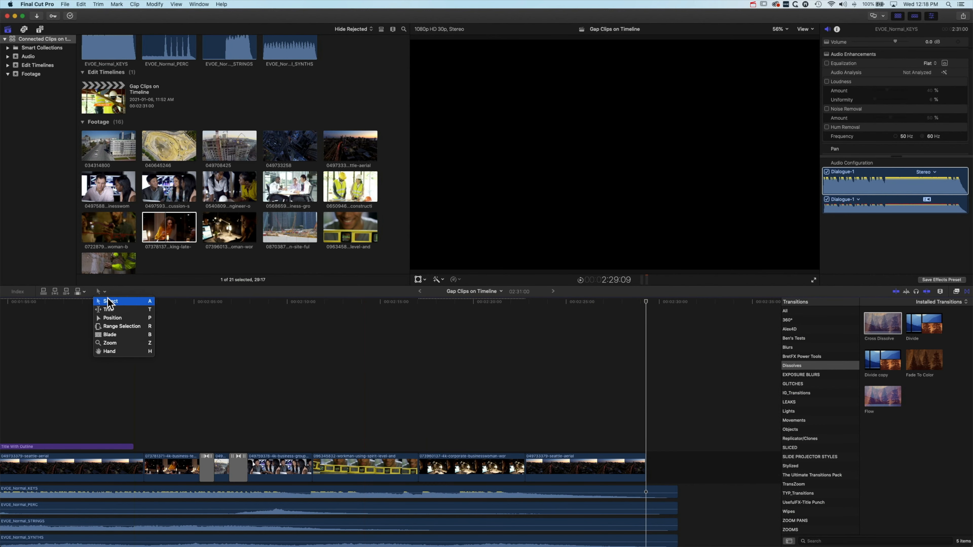
pyautogui.click(112, 317)
pyautogui.moveTo(474, 467); pyautogui.dragTo(453, 468)
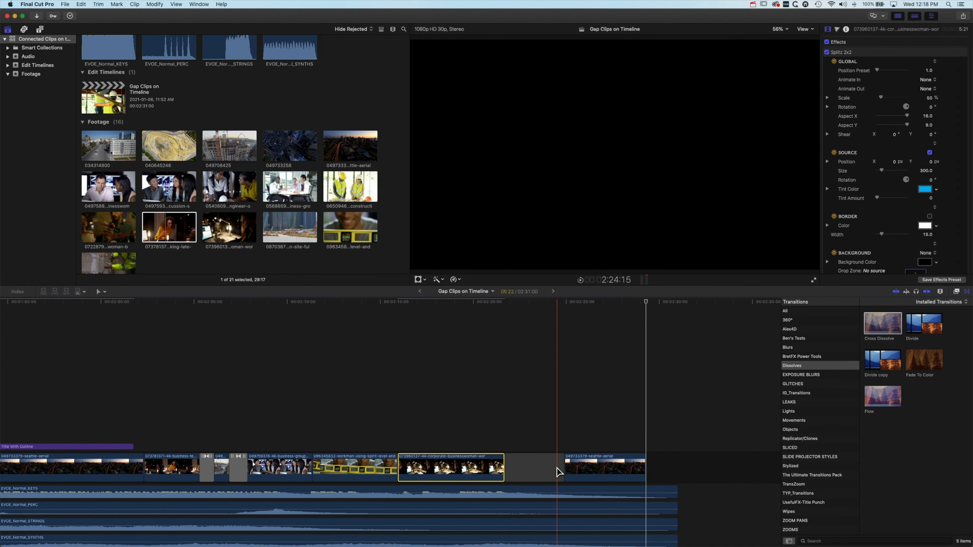
pyautogui.press('super+z')
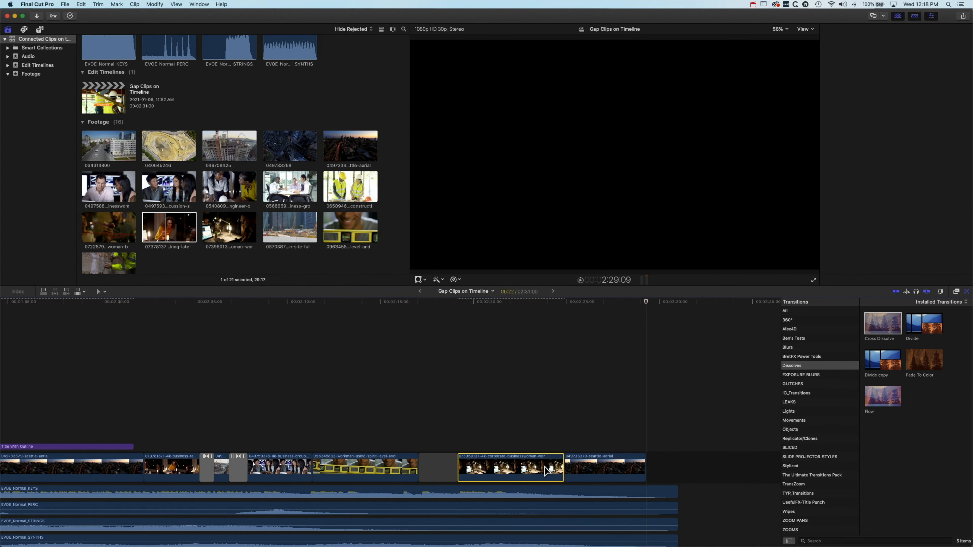
pyautogui.press('super+z')
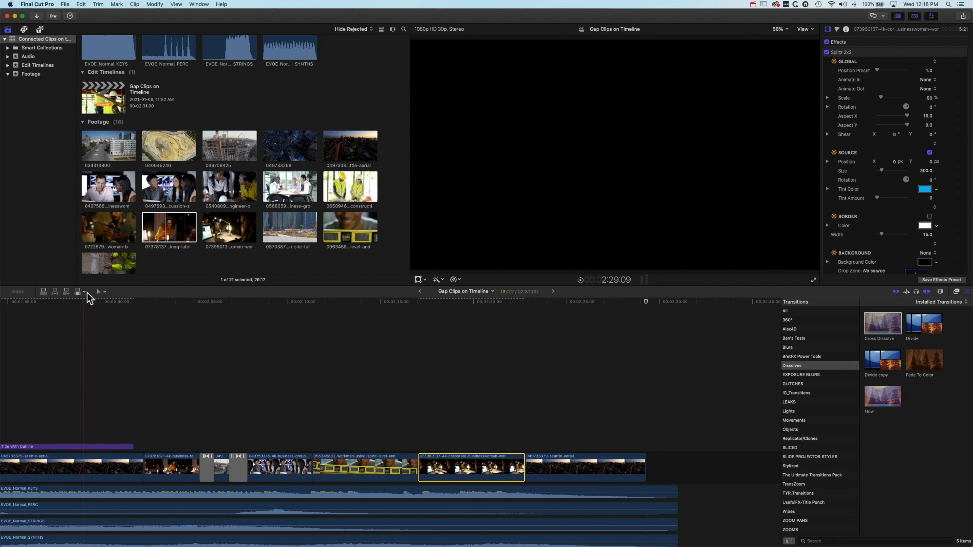
# - Slide the last businesswoman clip about 1:02 earlier with the Trim tool, and play back the result
pyautogui.click(104, 292)
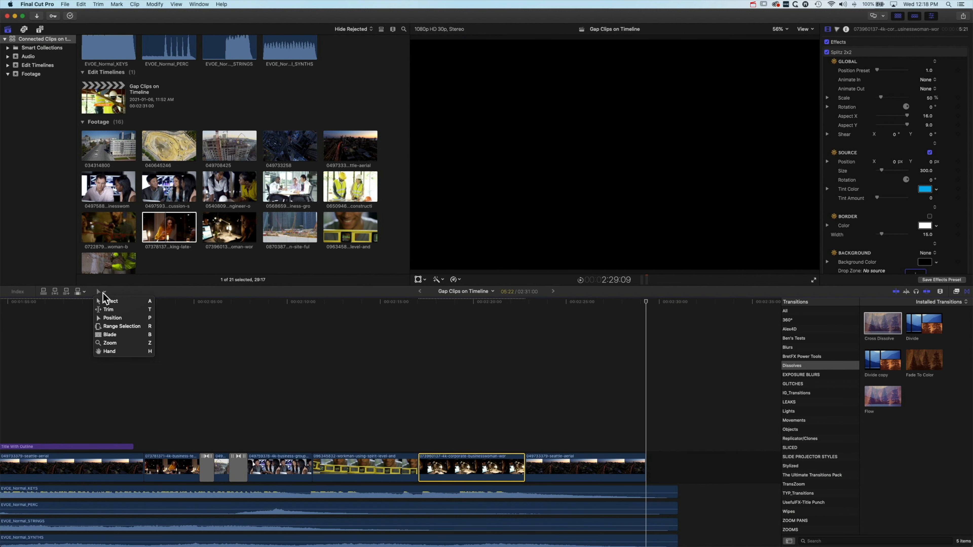
pyautogui.click(125, 310)
pyautogui.moveTo(467, 468); pyautogui.dragTo(444, 466)
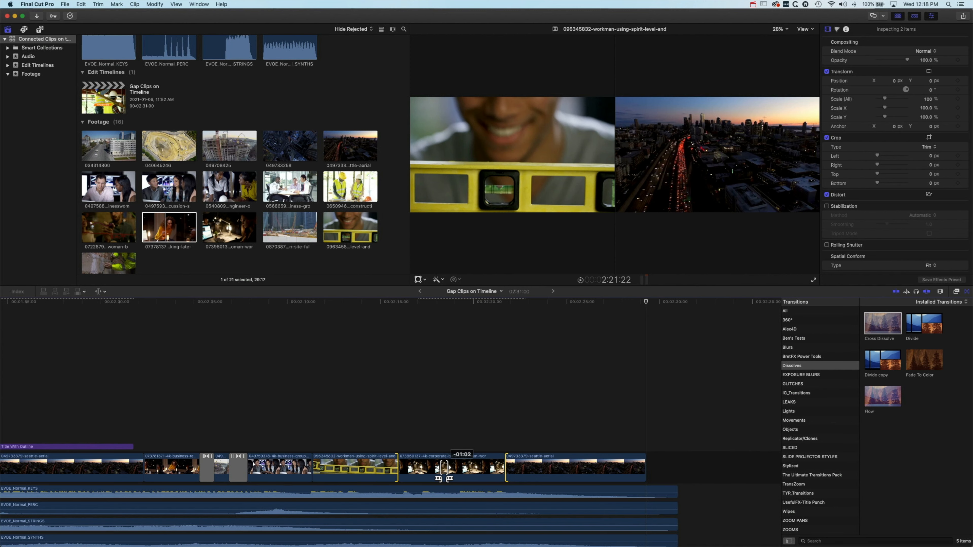
pyautogui.moveTo(444, 466); pyautogui.dragTo(444, 466)
pyautogui.press('space')
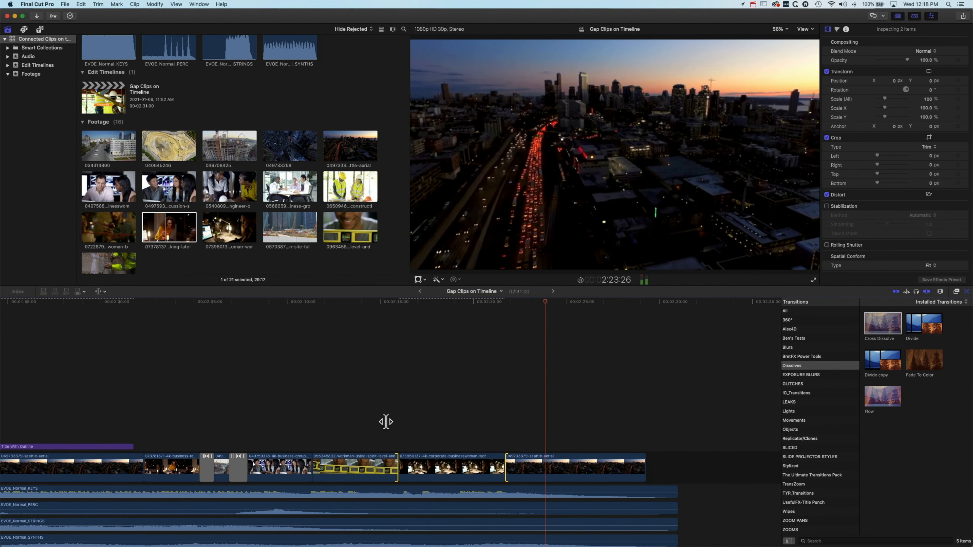
pyautogui.press('super+shift+a')
pyautogui.press('space')
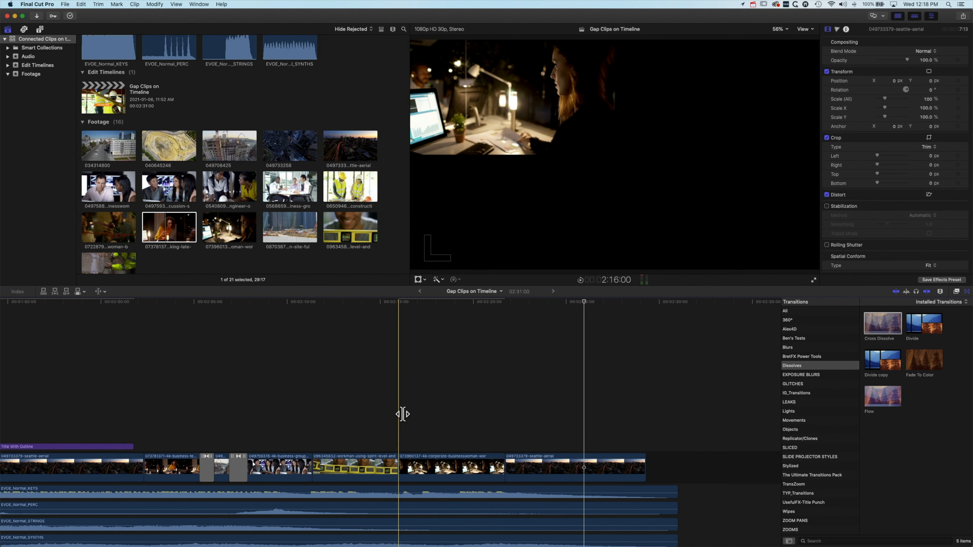
# - Lift the four clips from the team-working-late clip through the first spirit-level clip, and move their connected storyline to the timeline's end
pyautogui.hotkey('shift', 'z')
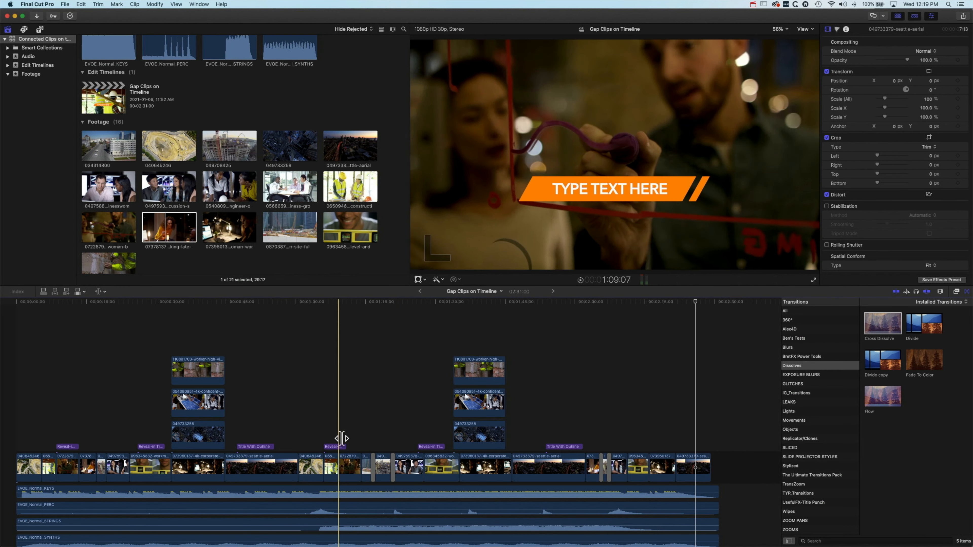
pyautogui.click(93, 472)
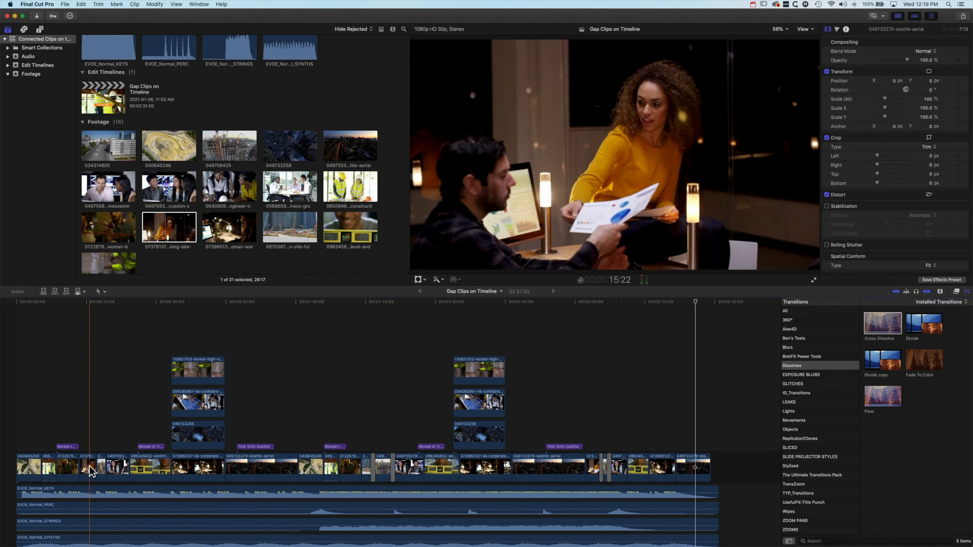
pyautogui.keyDown('shift'); pyautogui.click(136, 467); pyautogui.keyUp('shift')
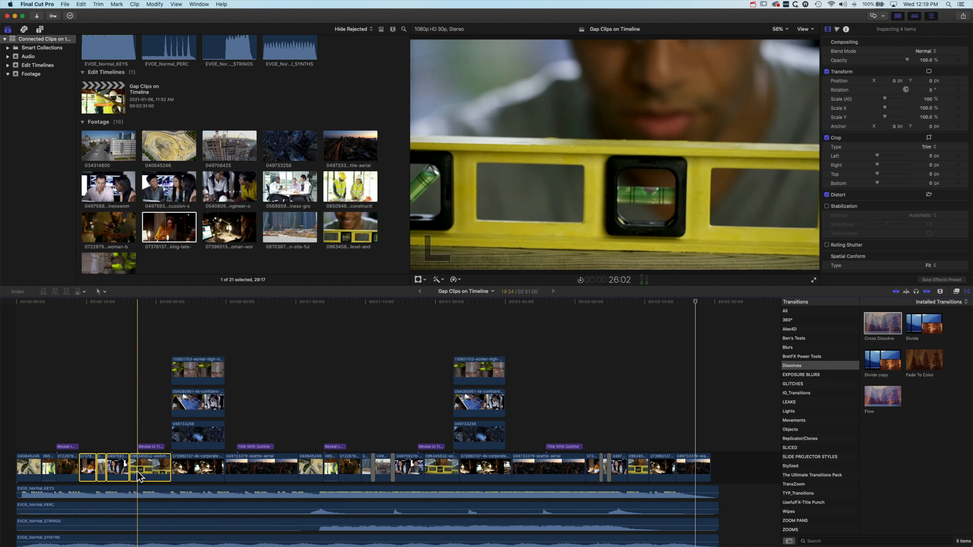
pyautogui.press('alt+super+Up')
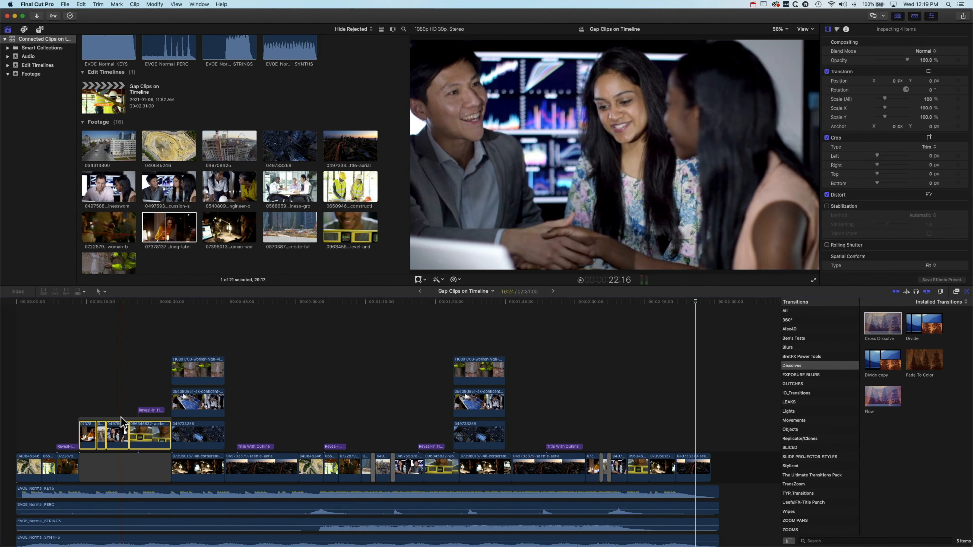
pyautogui.moveTo(123, 418); pyautogui.dragTo(710, 421)
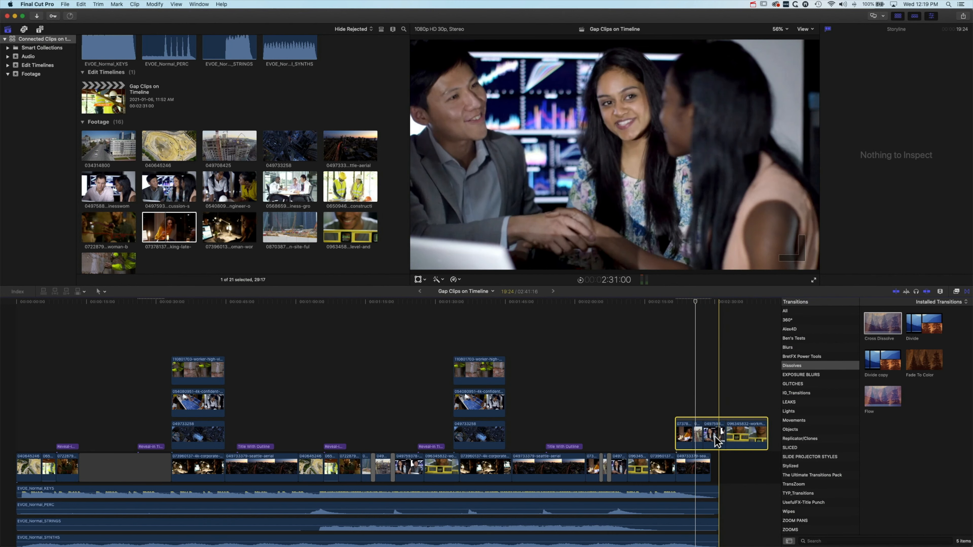
# - Disable the four clips in the moved connected storyline, and shift the storyline back above the later Seattle aerial clip and its title
pyautogui.click(686, 436)
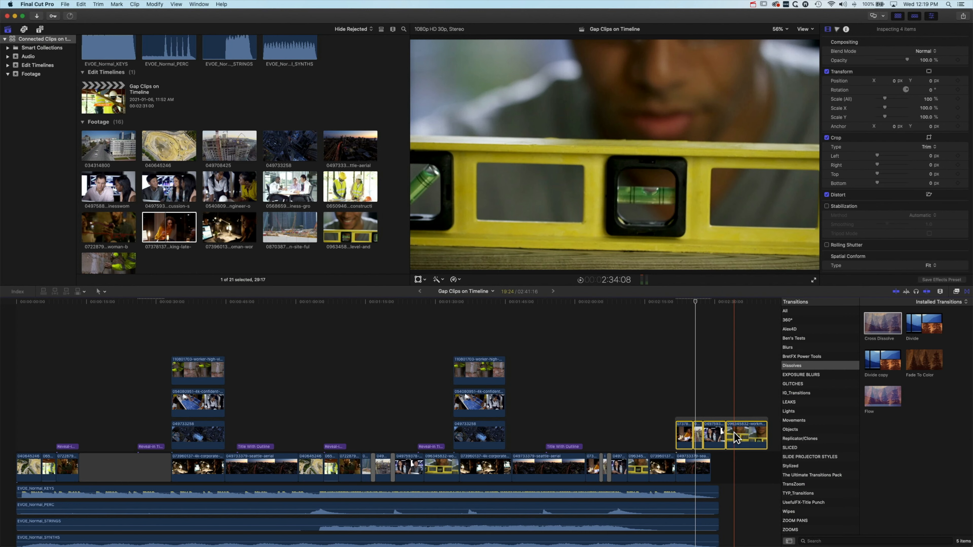
pyautogui.moveTo(716, 419); pyautogui.dragTo(684, 389)
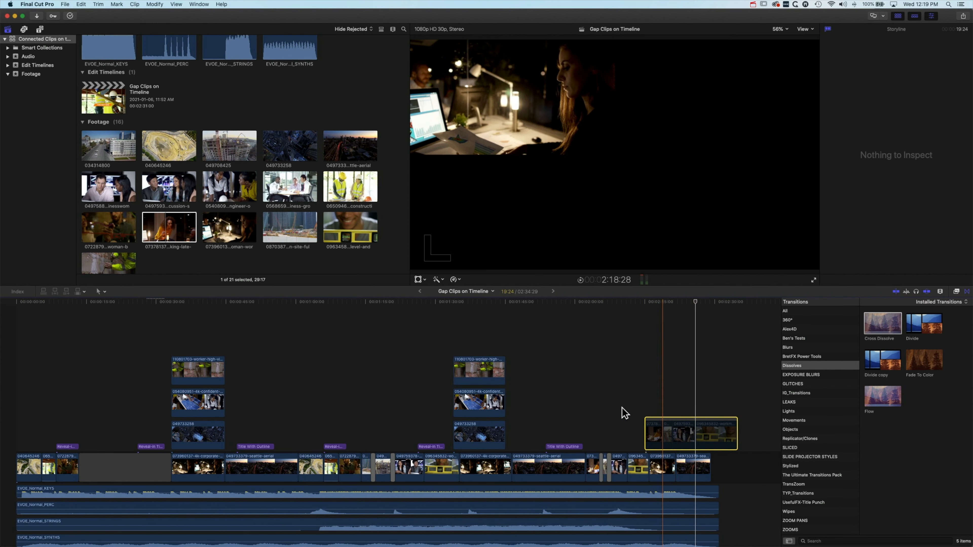
pyautogui.moveTo(625, 413); pyautogui.dragTo(558, 384)
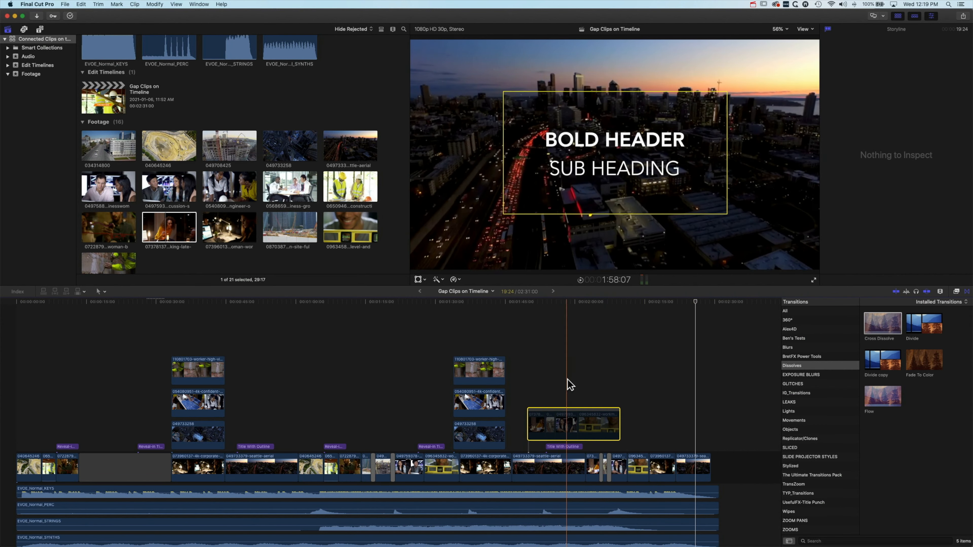
# - Toggle the four storyline clips on and off again, and park the disabled storyline above the last clips of the main storyline
pyautogui.click(537, 421)
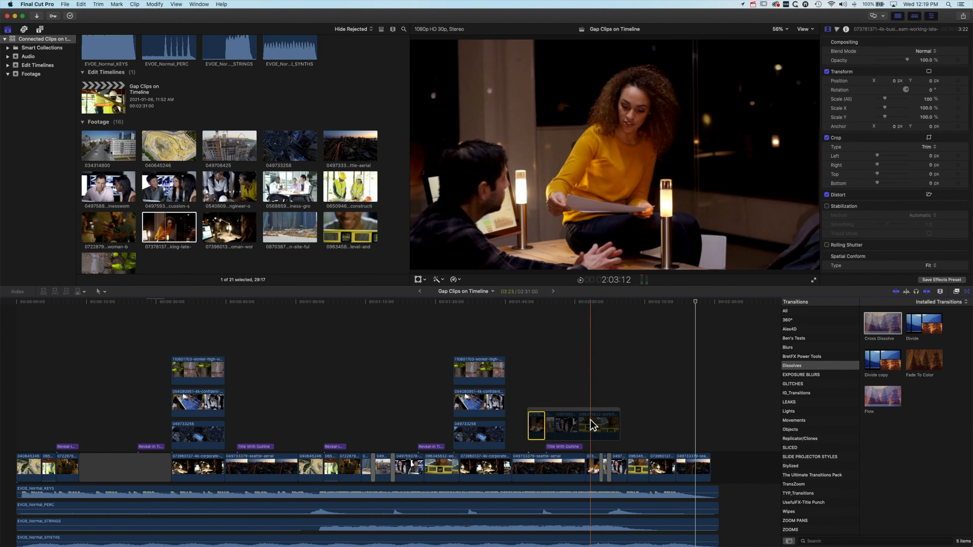
pyautogui.keyDown('shift'); pyautogui.click(591, 424); pyautogui.keyUp('shift')
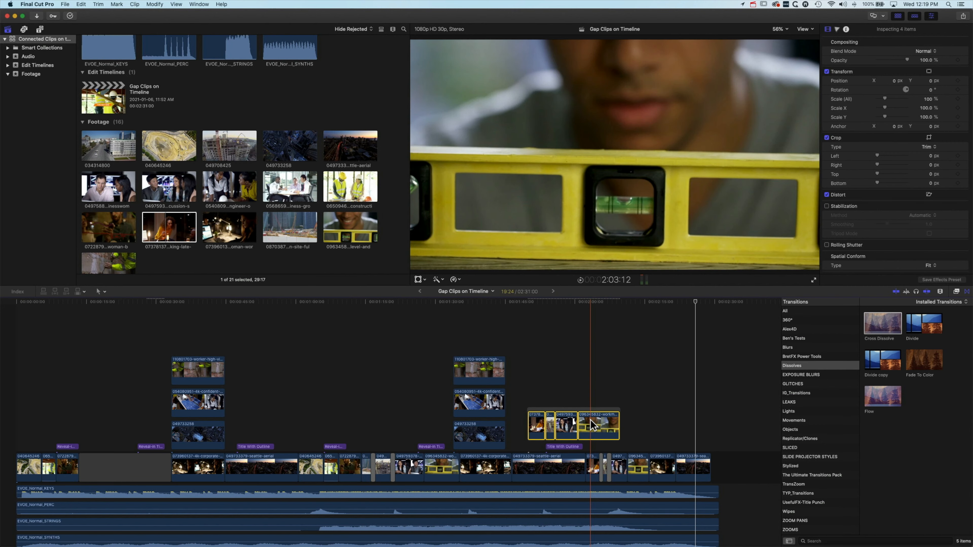
pyautogui.moveTo(591, 419); pyautogui.dragTo(667, 412)
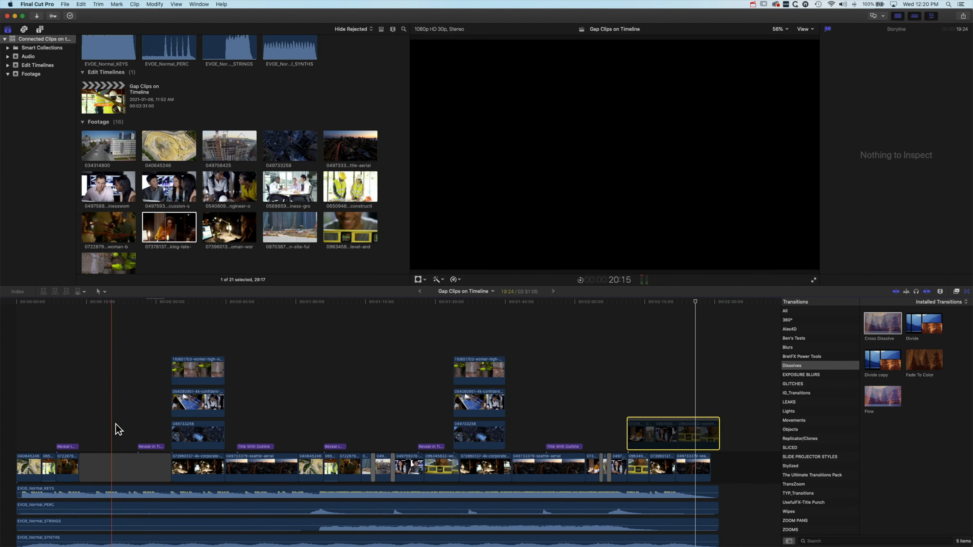
# - Append the team-working-late clip to the end of the main storyline
pyautogui.press('e')
# - Overwrite the first 5:24 of the early gap with the team-working-late clip and the following 2:26 with the worker-chipping clip
pyautogui.scroll(-1, 249, 255)
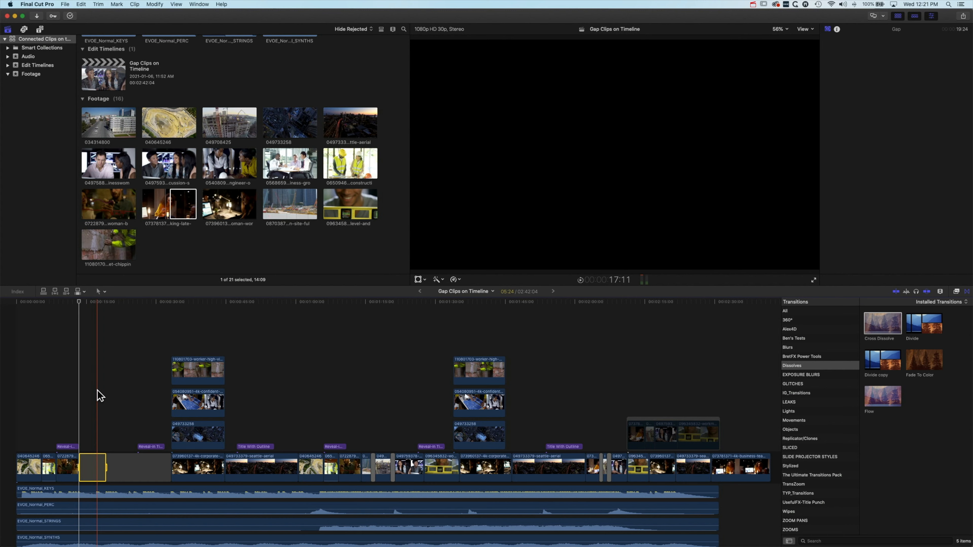
pyautogui.click(79, 291)
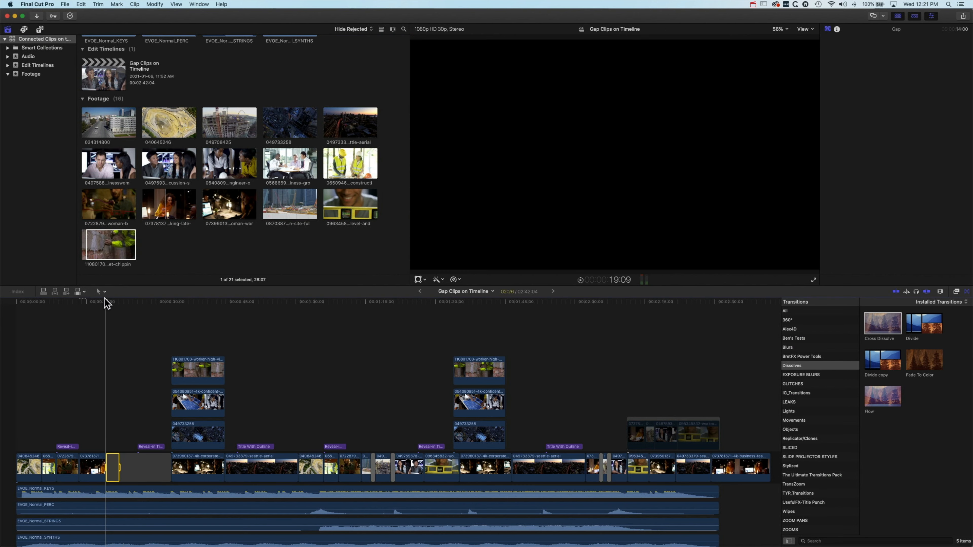
pyautogui.press('d')
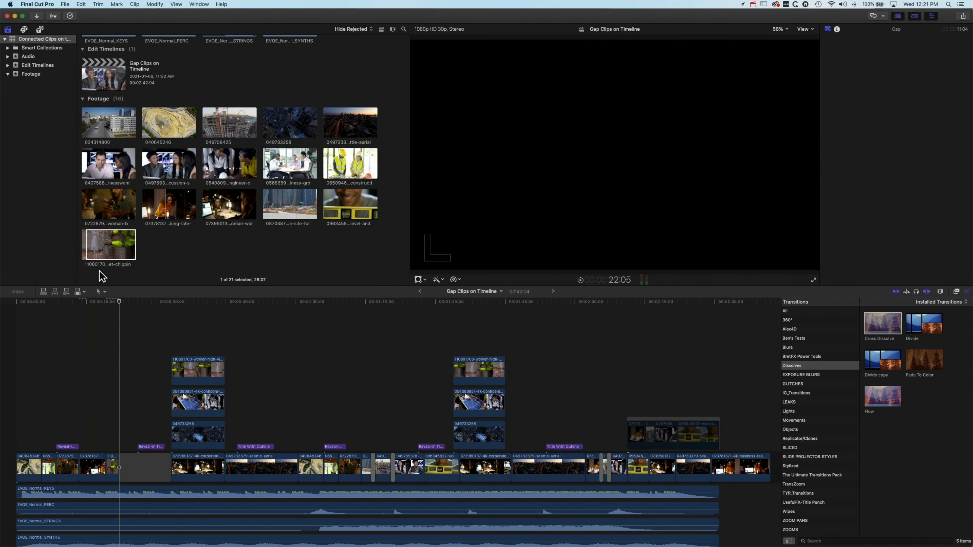
pyautogui.click(90, 253)
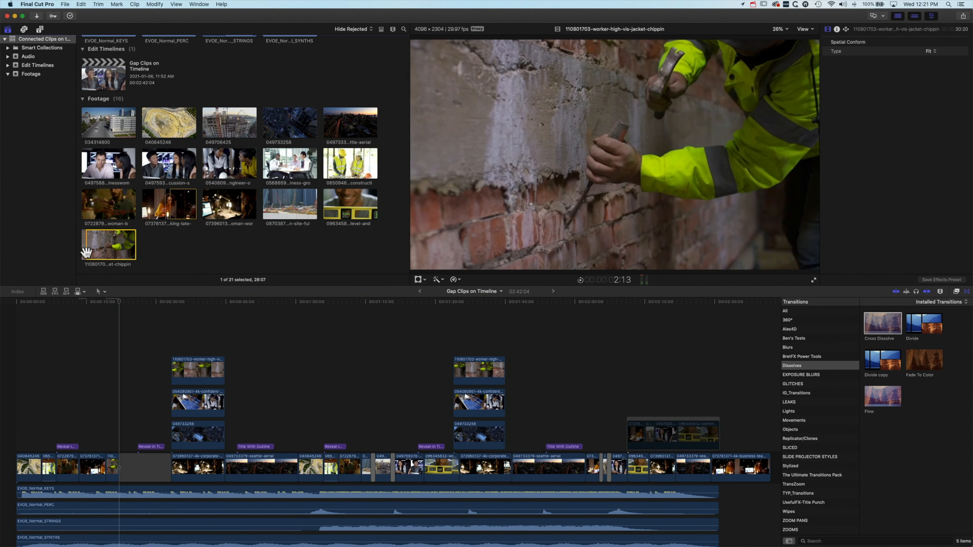
# - Overwrite the next 3:28 of the early gap, up to the start of its title, with the builders-working-construction clip
pyautogui.click(118, 428)
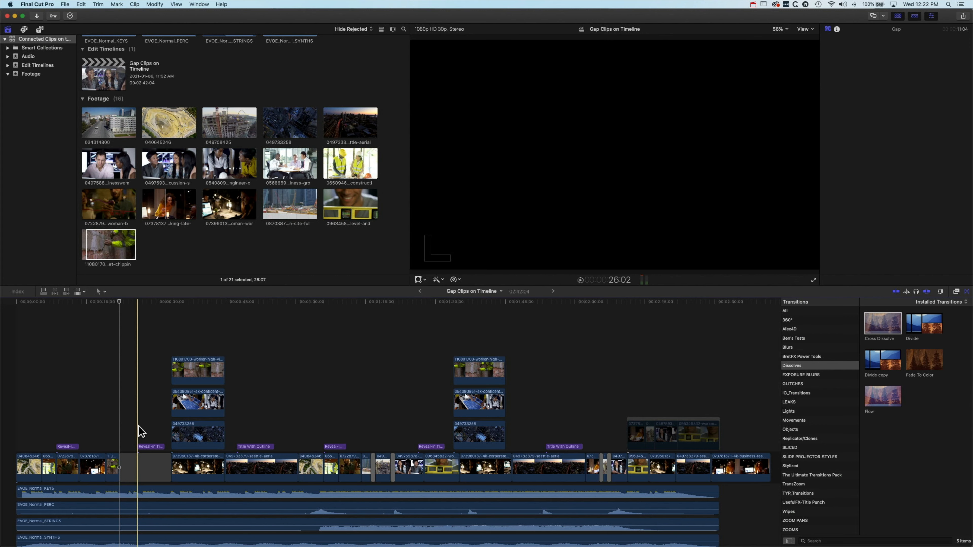
pyautogui.press('o')
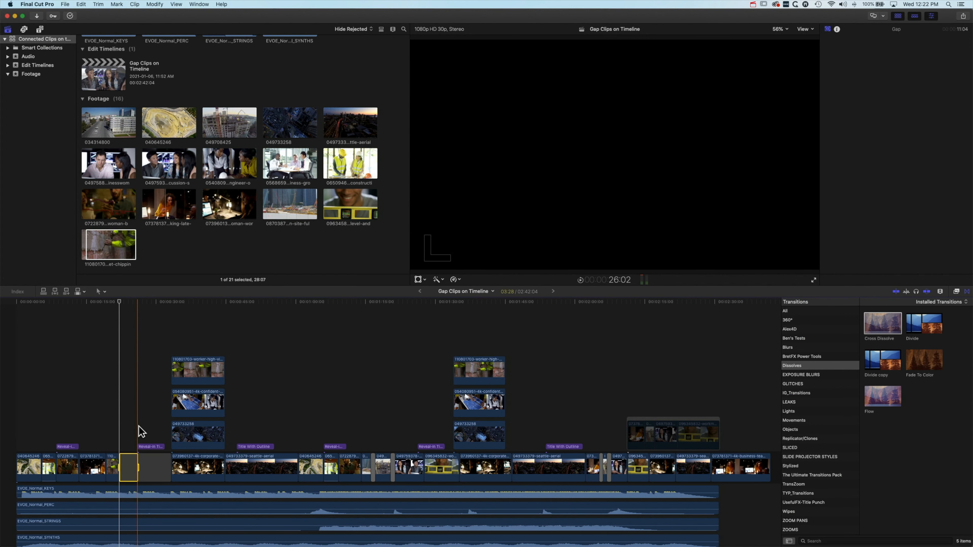
pyautogui.press('super+1')
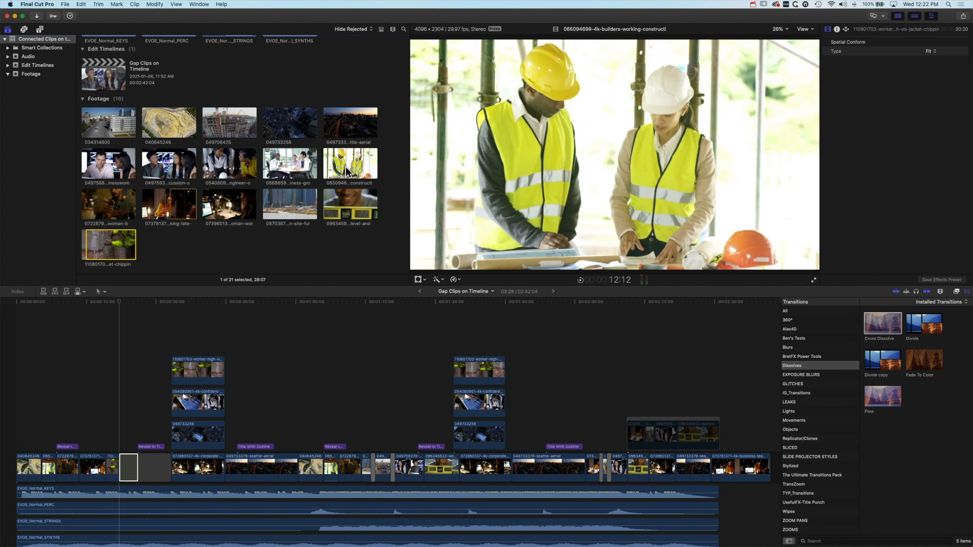
pyautogui.click(345, 166)
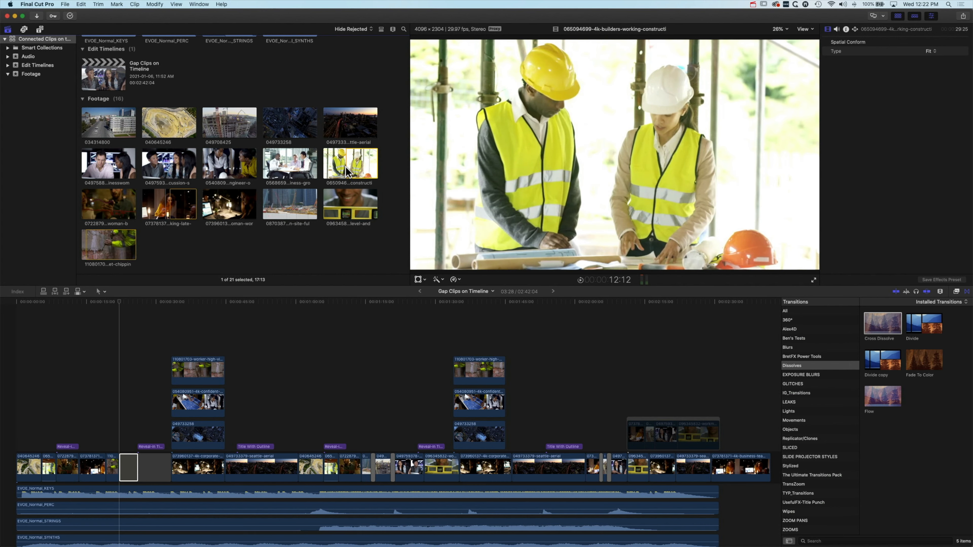
pyautogui.press('d')
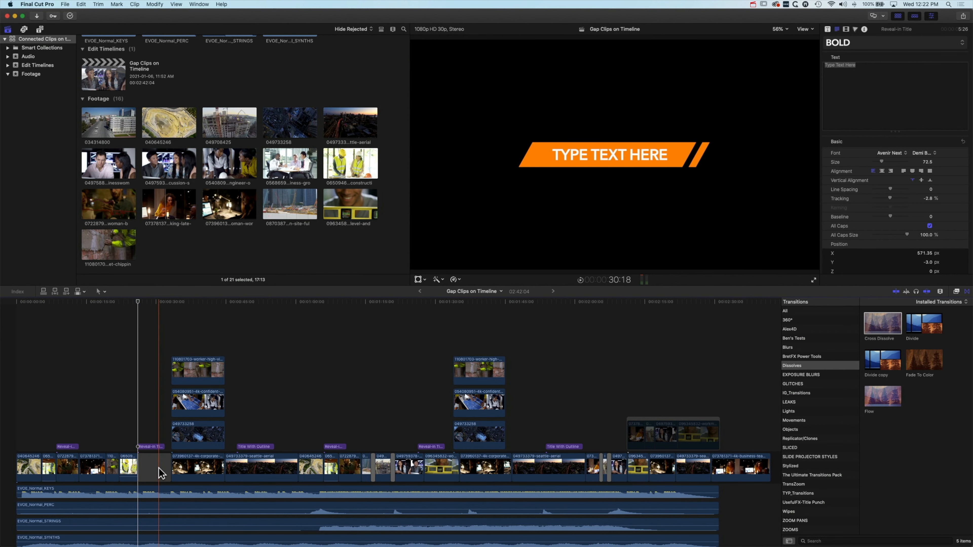
# - Lengthen the remaining early gap clip to 17:15 by extending its end, and select the lengthened gap
pyautogui.click(159, 468)
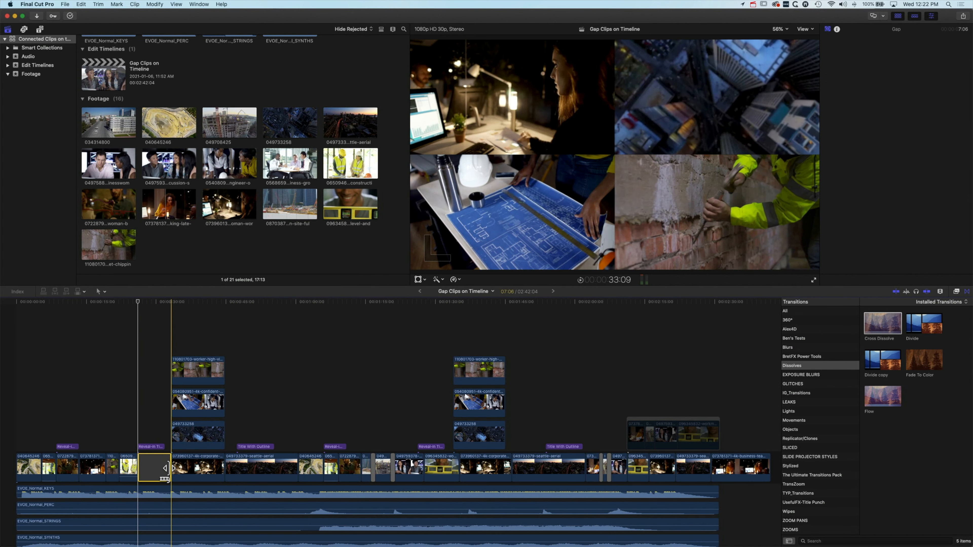
pyautogui.moveTo(166, 468); pyautogui.dragTo(218, 468)
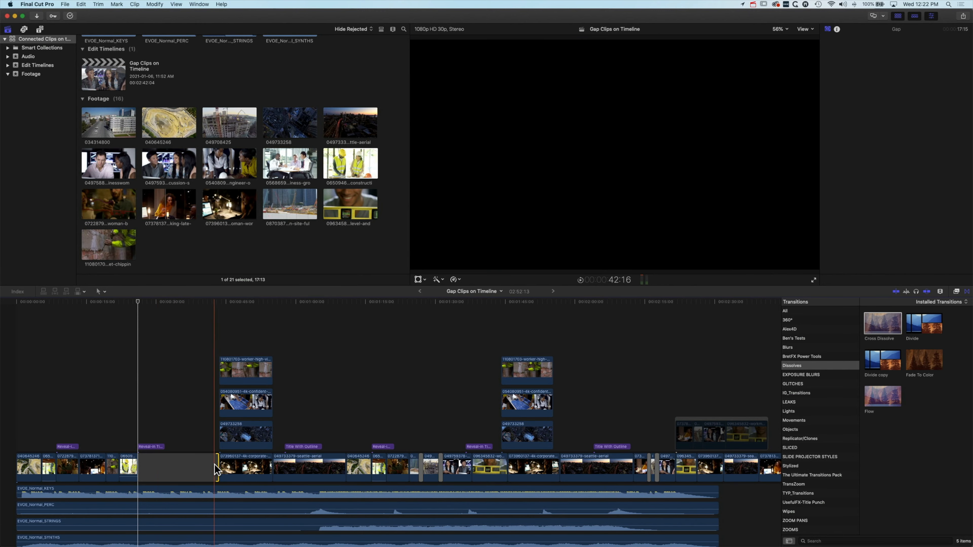
pyautogui.click(172, 468)
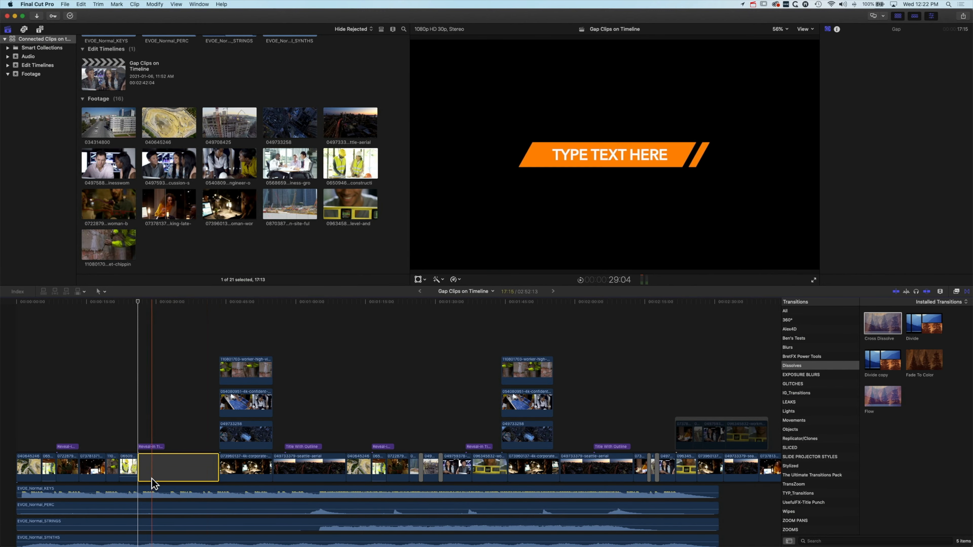